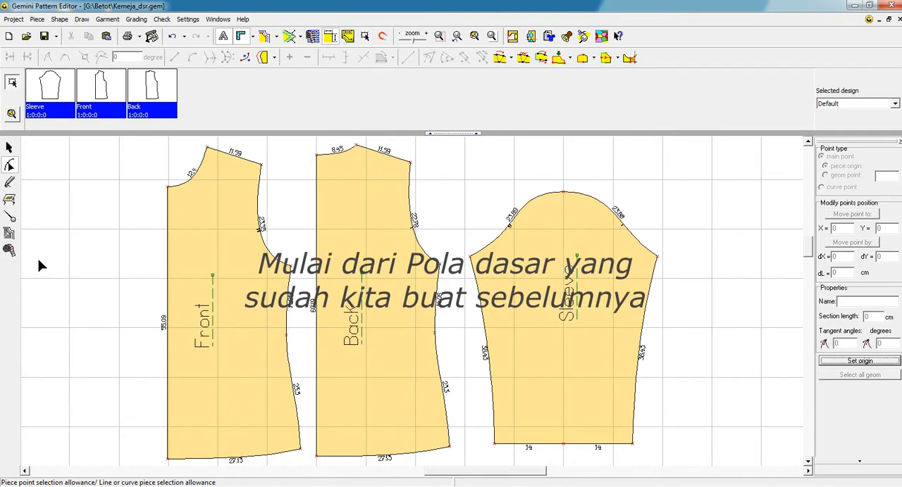
# Step: Select the Front piece with its symmetry axis and toggle the display of its mirrored half
pyautogui.click(9, 217)
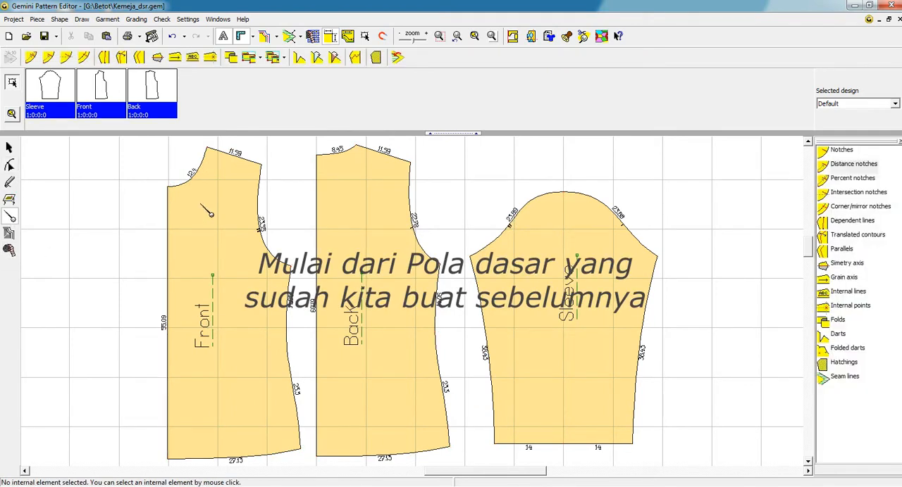
pyautogui.click(207, 212)
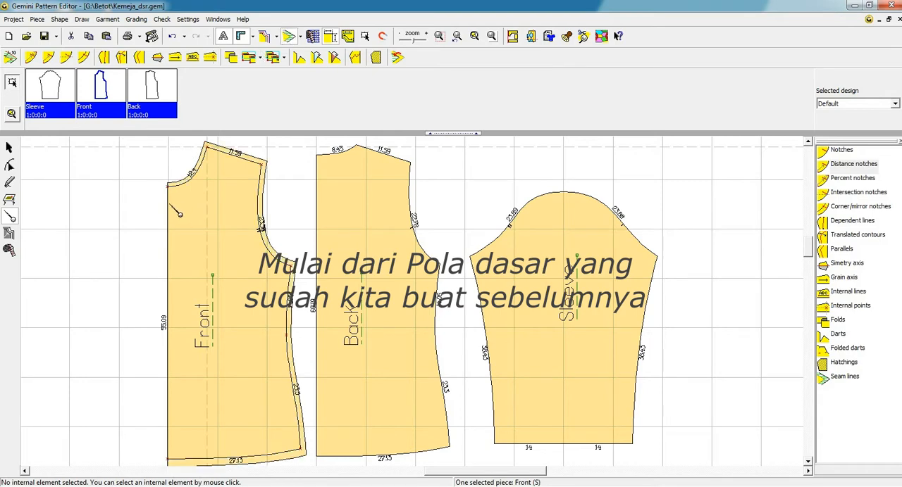
pyautogui.click(169, 202)
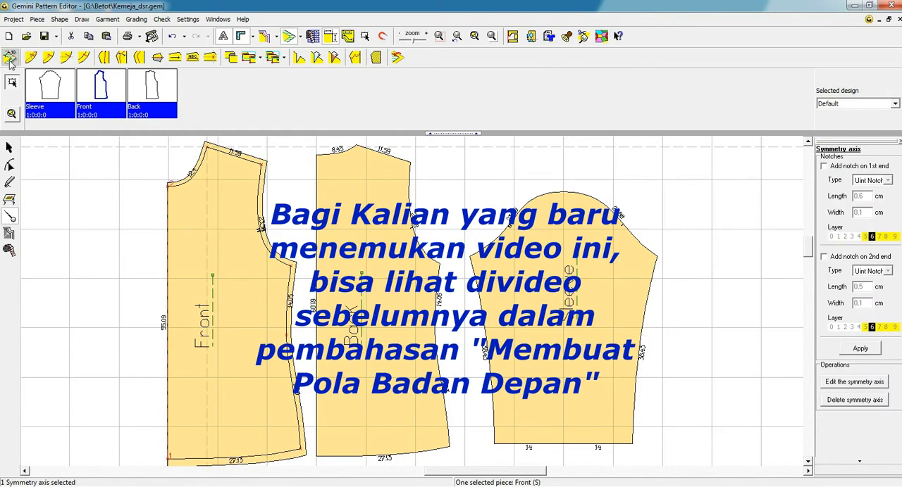
pyautogui.click(11, 146)
pyautogui.click(9, 57)
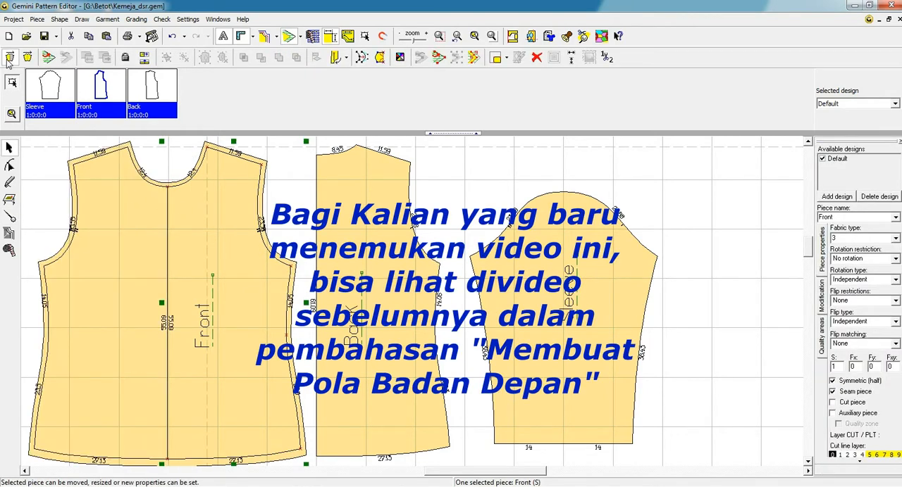
pyautogui.click(9, 57)
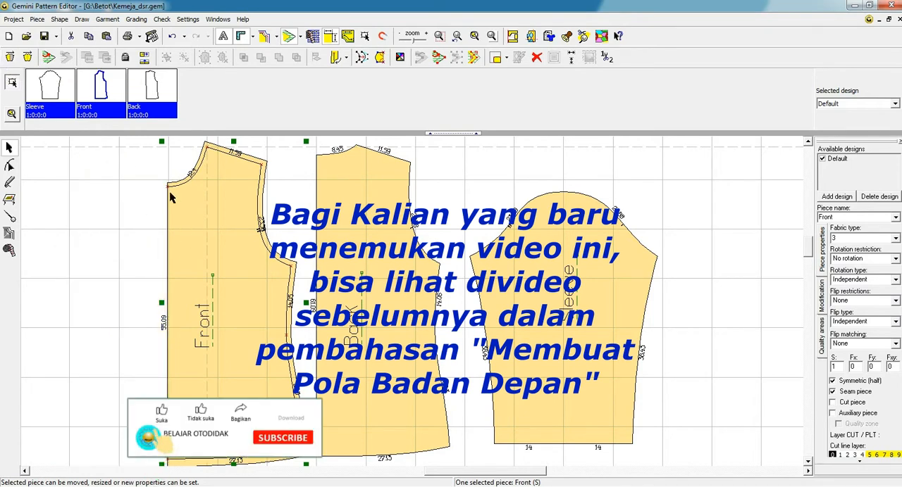
pyautogui.click(9, 57)
# Step: Delete the symmetry axis along the Front piece's centre edge
pyautogui.click(9, 216)
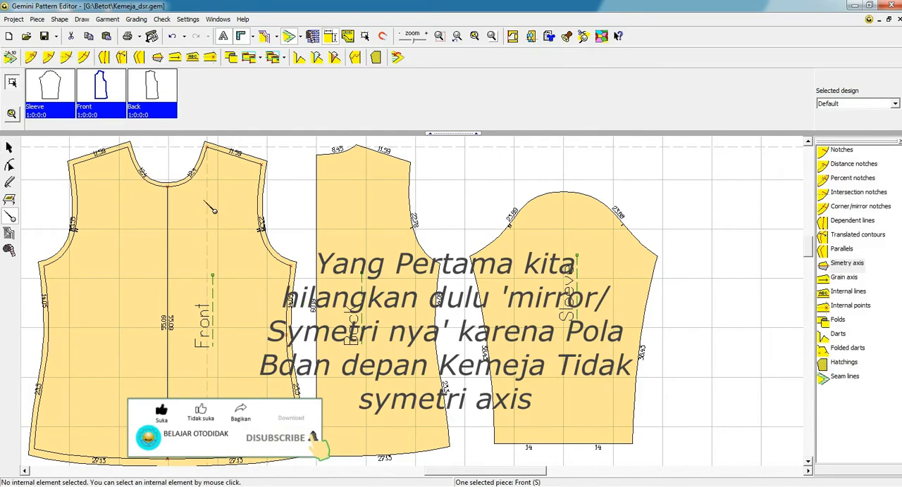
pyautogui.click(169, 205)
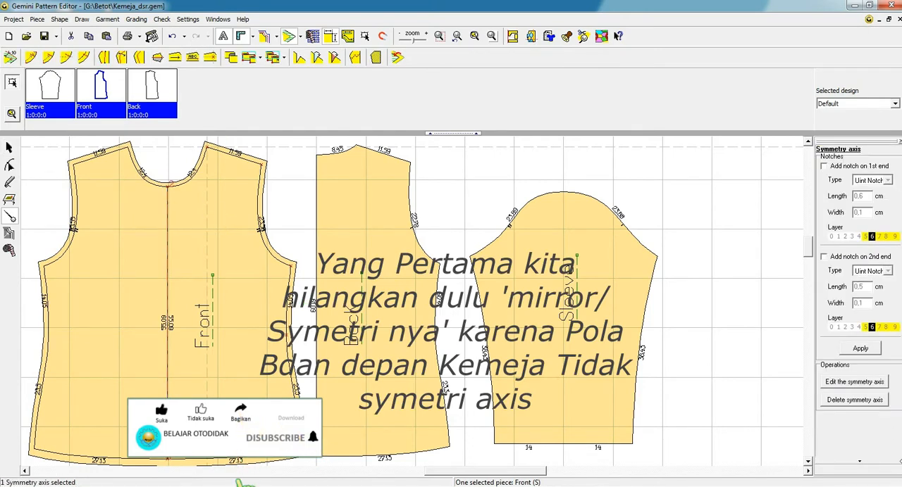
pyautogui.click(862, 400)
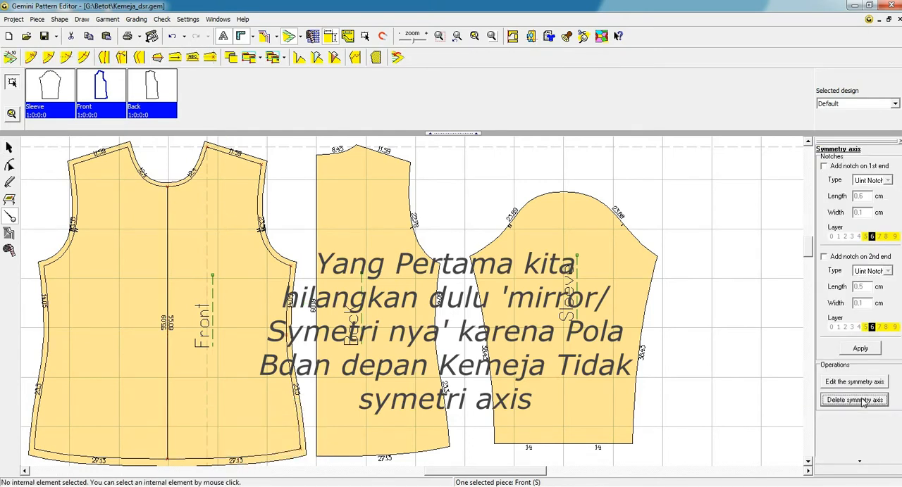
# Step: Clear the mirrored half of the Front piece and nudge the remaining half slightly upward
pyautogui.click(10, 148)
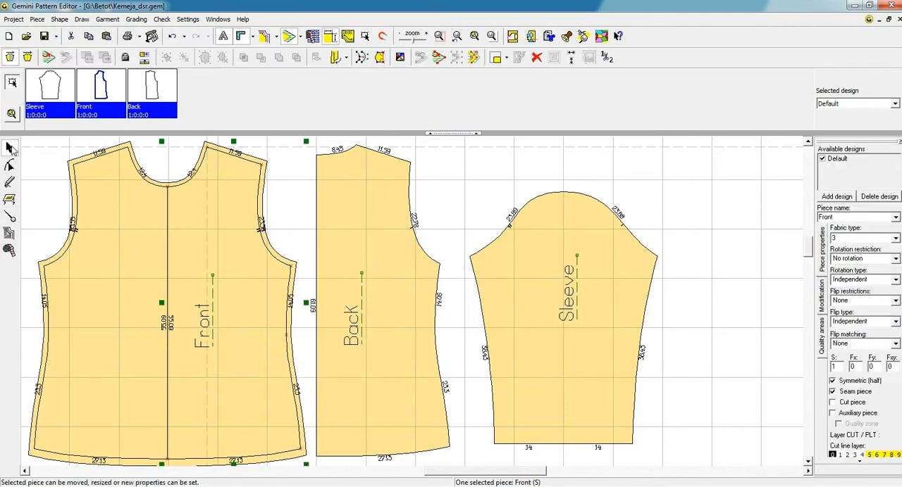
pyautogui.click(12, 58)
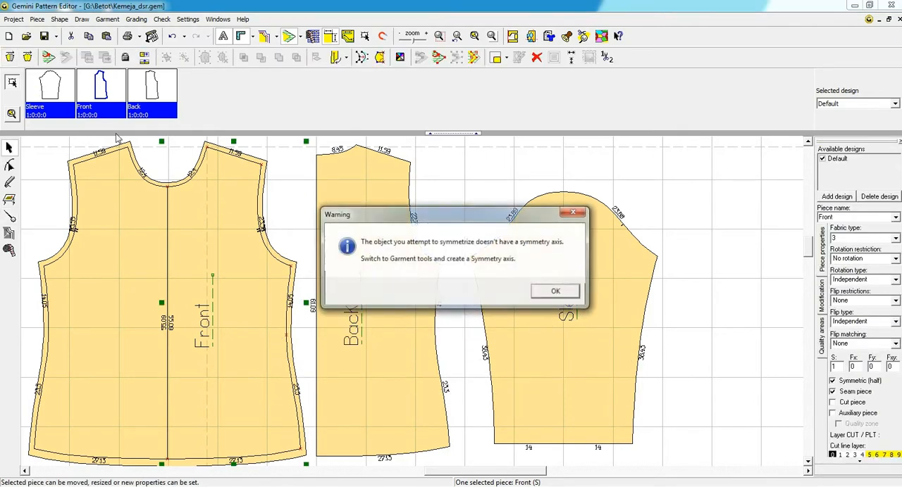
pyautogui.click(543, 290)
pyautogui.click(203, 261)
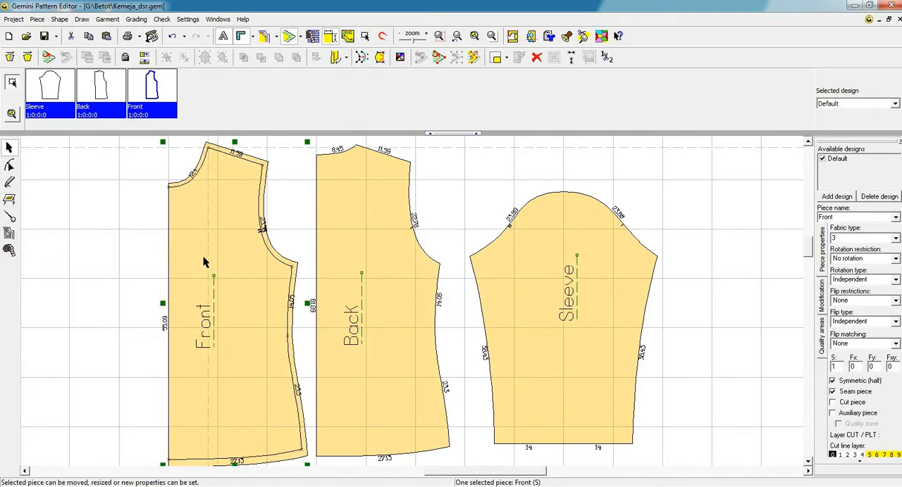
pyautogui.moveTo(210, 292); pyautogui.dragTo(209, 287)
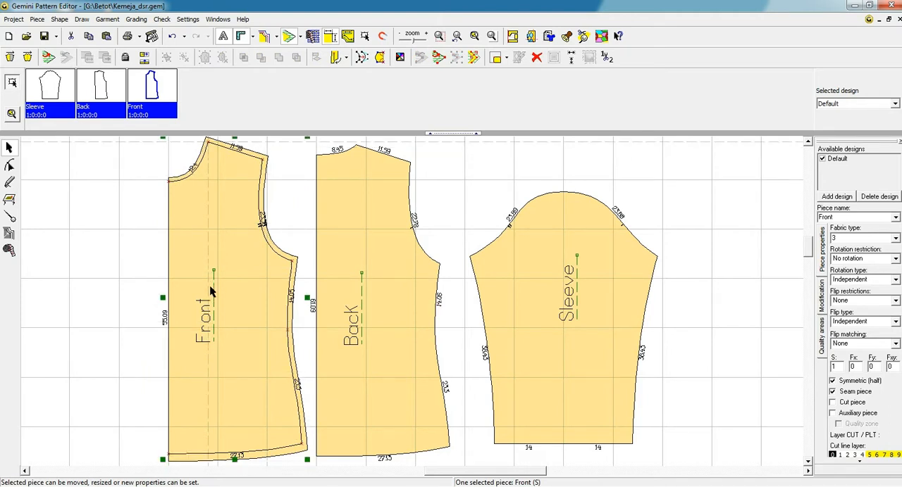
# Step: Hide the Front piece's seam allowance and extend its straight centre edge outward in parallel by 1.5 cm
pyautogui.click(291, 39)
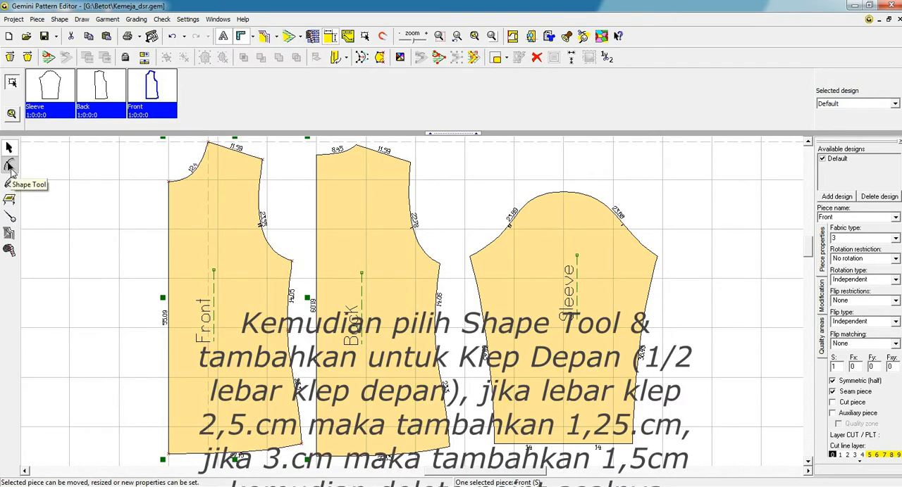
pyautogui.click(10, 167)
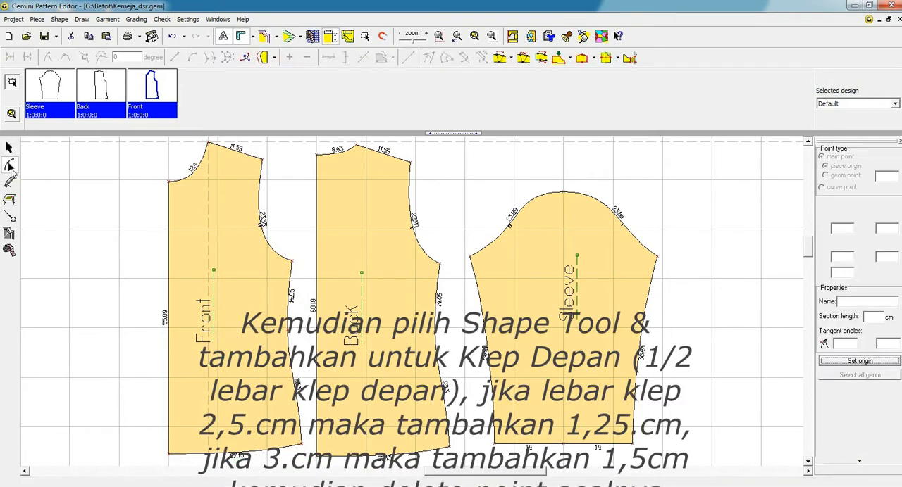
pyautogui.click(265, 60)
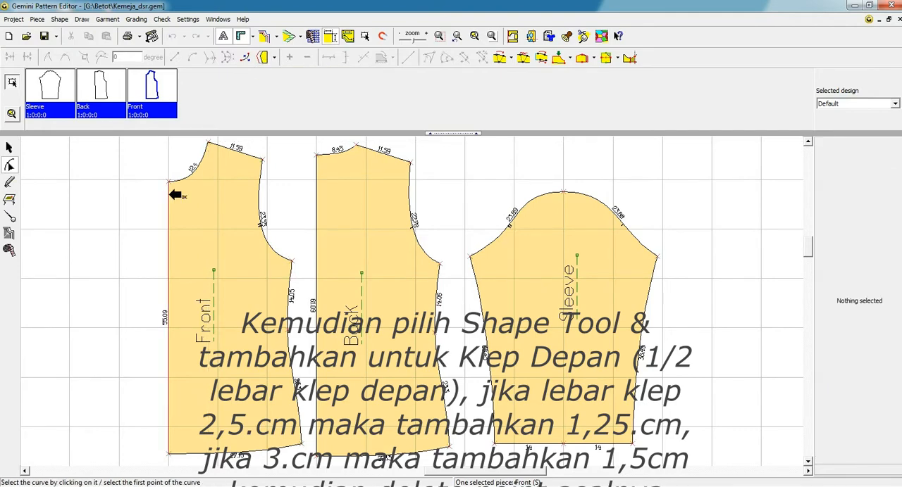
pyautogui.click(169, 195)
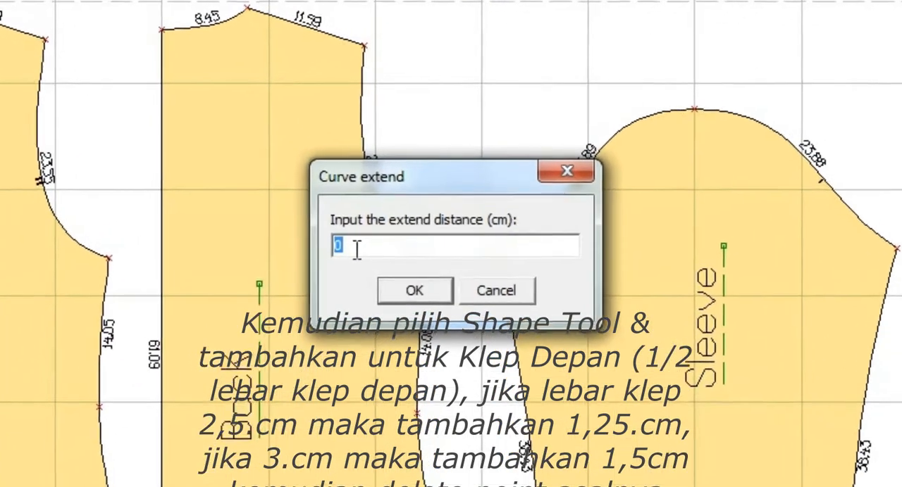
pyautogui.write('1')
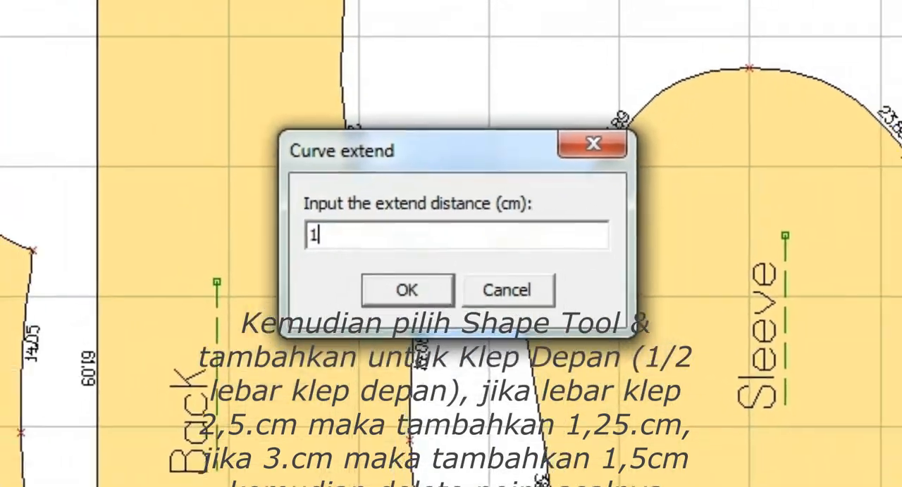
pyautogui.write('.5')
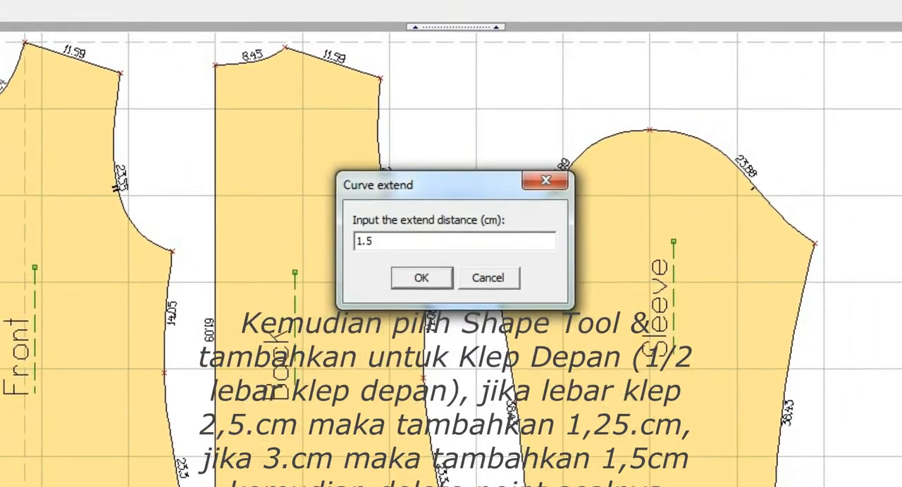
pyautogui.press('Return')
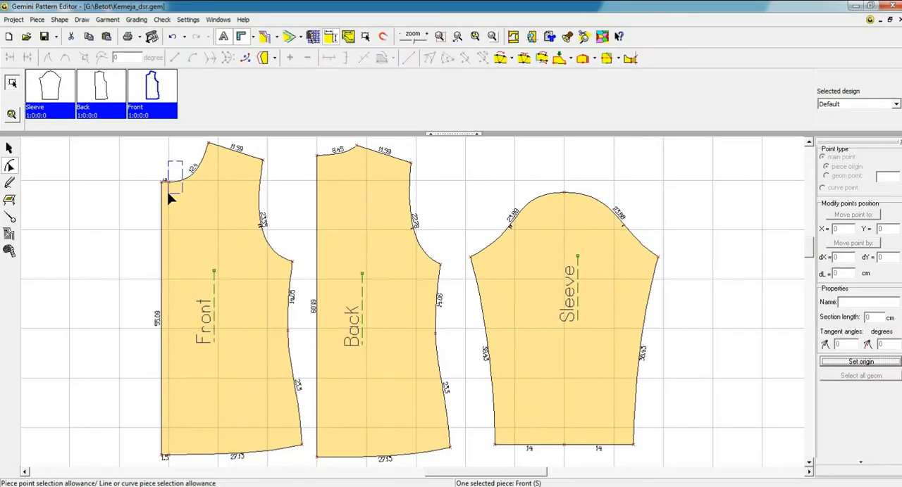
# Step: Delete the original neckline end point on the Front piece and show the piece's seam allowance again
pyautogui.press('Delete')
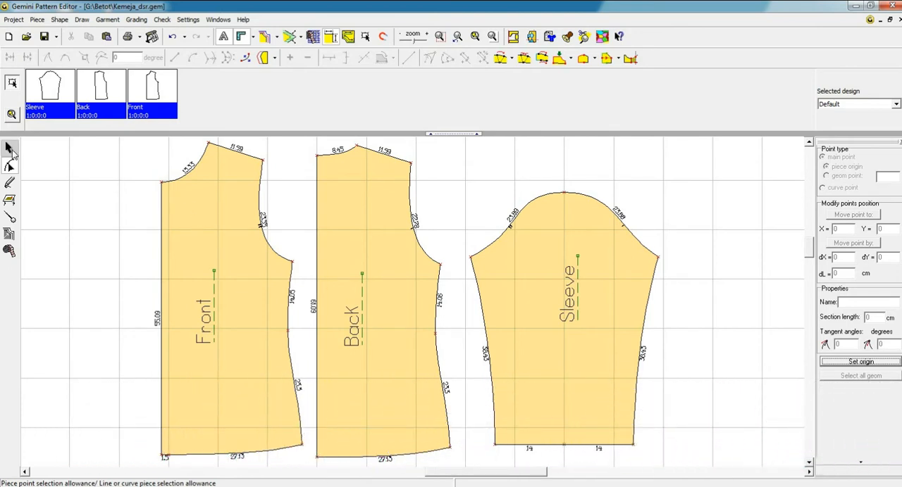
pyautogui.click(10, 150)
pyautogui.click(184, 201)
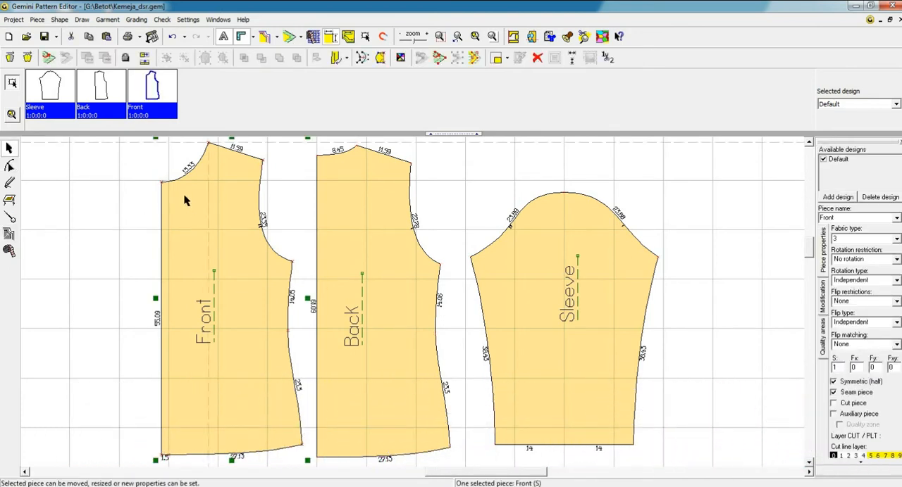
pyautogui.click(289, 38)
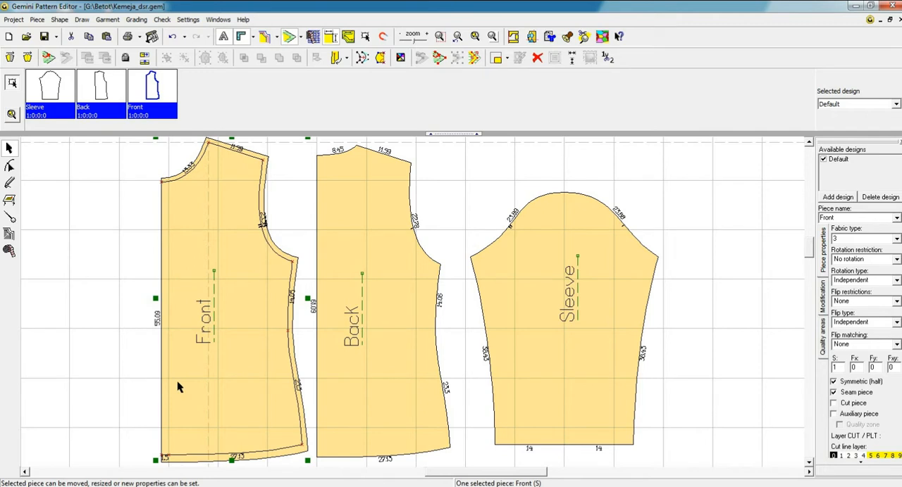
# Step: Add a dependent line to the Front piece's centre edge at a distance of -3 cm
pyautogui.click(10, 218)
pyautogui.click(105, 57)
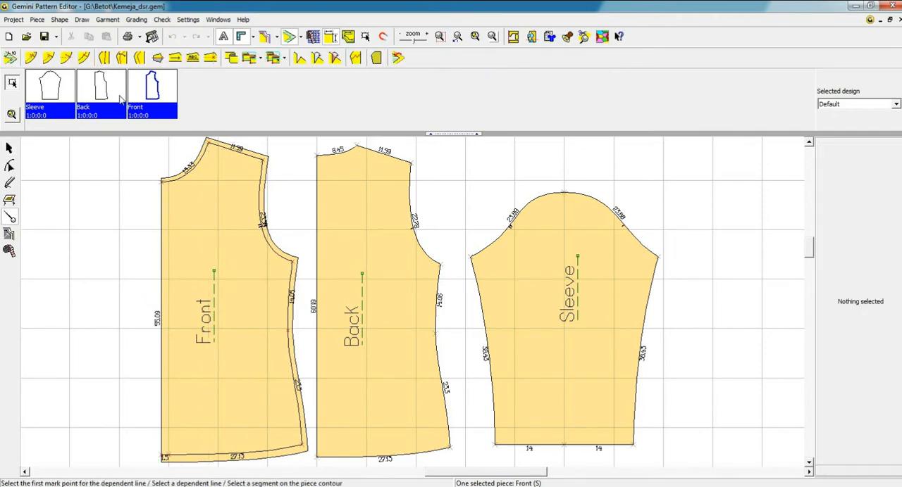
pyautogui.click(164, 210)
pyautogui.doubleClick(864, 188)
pyautogui.write('-3')
pyautogui.press('Return')
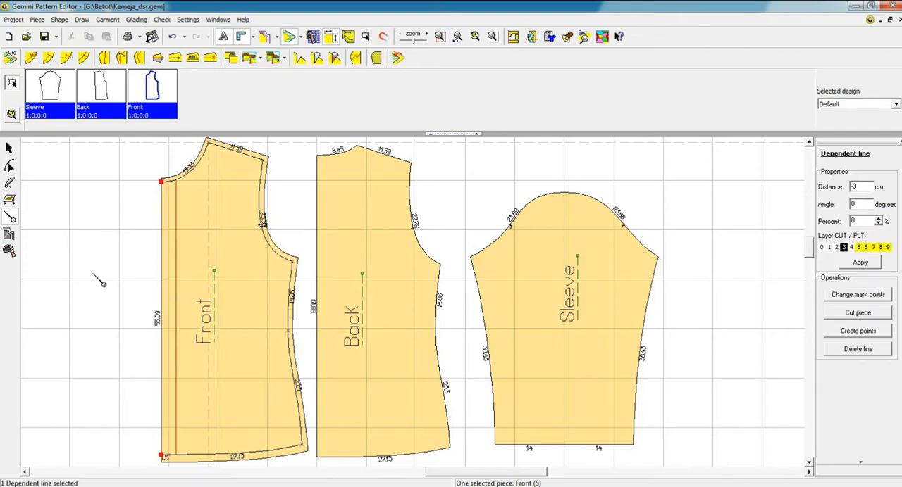
pyautogui.click(9, 147)
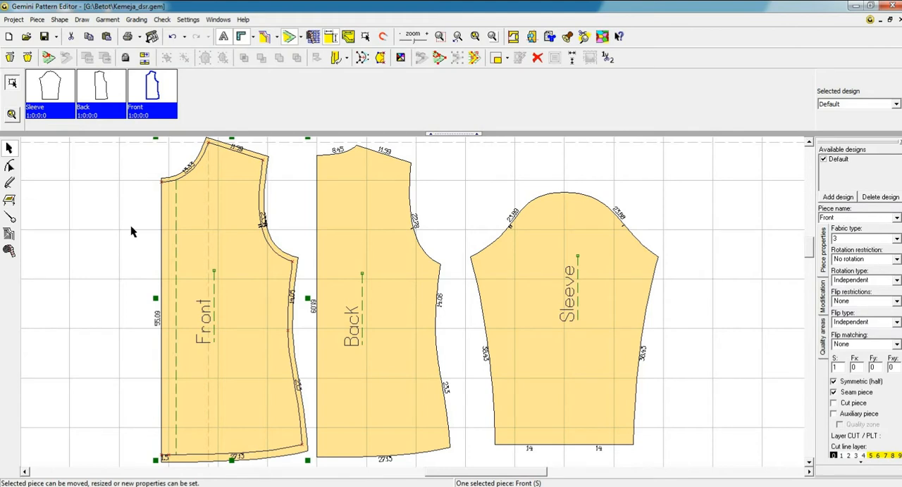
# Step: Give the Front piece's centre edge a fixed seam allowance 4 cm wide
pyautogui.click(10, 166)
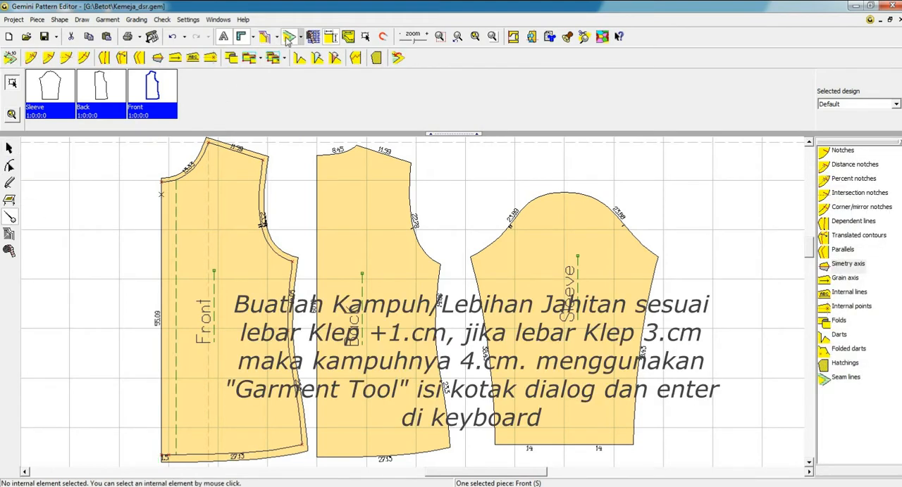
pyautogui.click(11, 59)
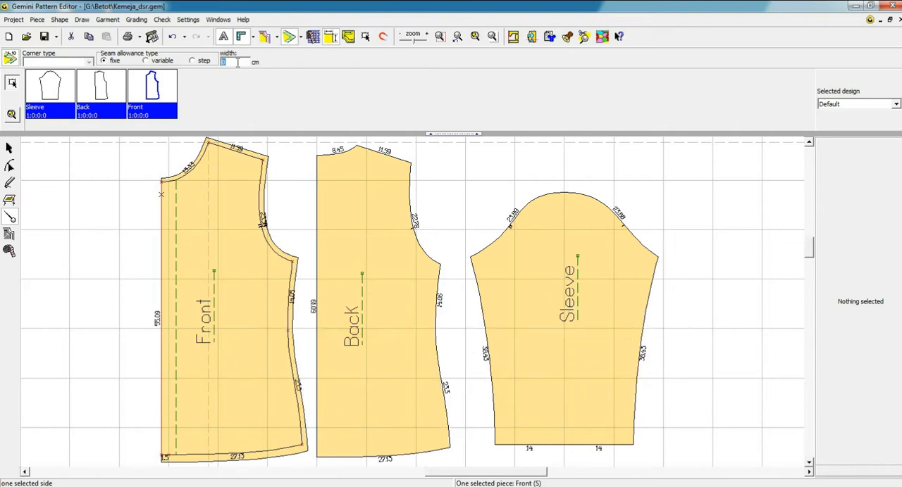
pyautogui.write('4')
pyautogui.press('Return')
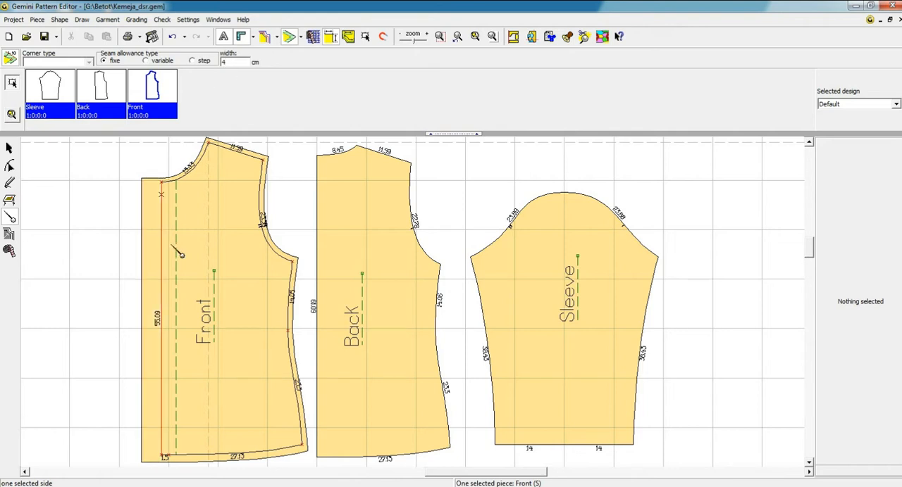
# Step: Set the seam allowance corner at the Front piece's centre neckline point to Prev Symmetry and finish editing the seam allowance
pyautogui.click(161, 183)
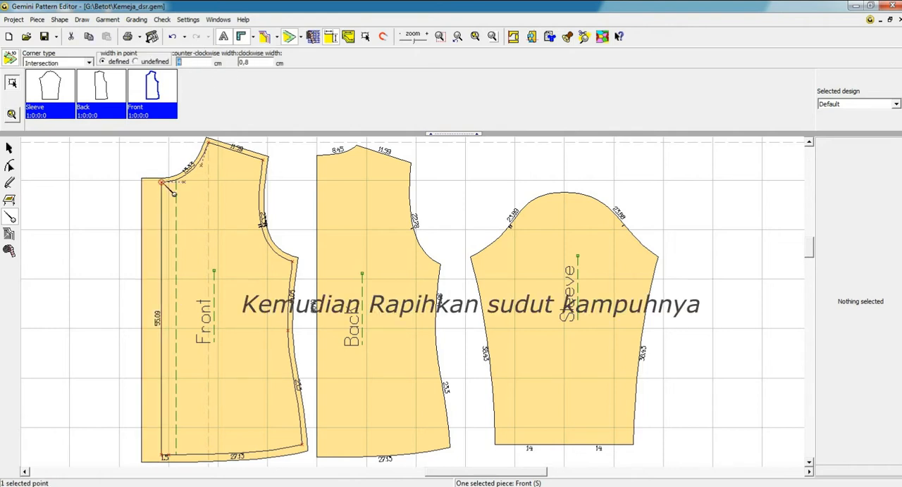
pyautogui.click(67, 63)
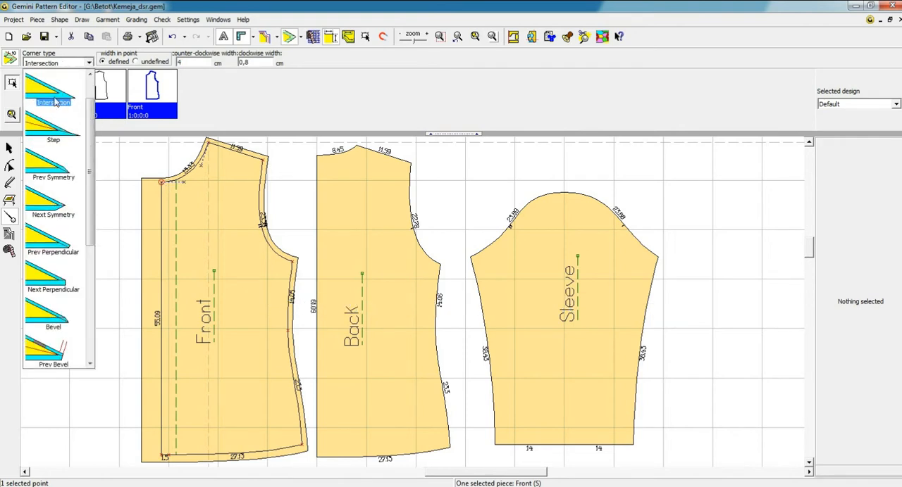
pyautogui.press('Down')
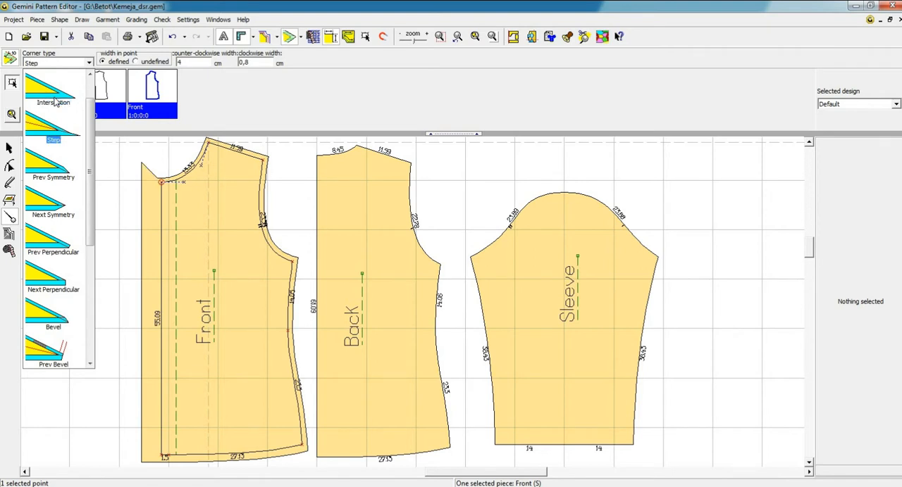
pyautogui.press('Down')
pyautogui.press('Down')
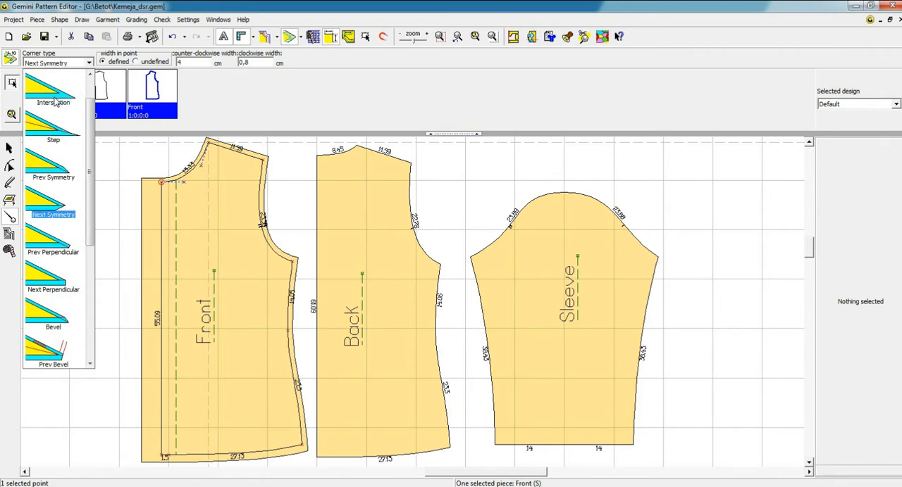
pyautogui.press('Up')
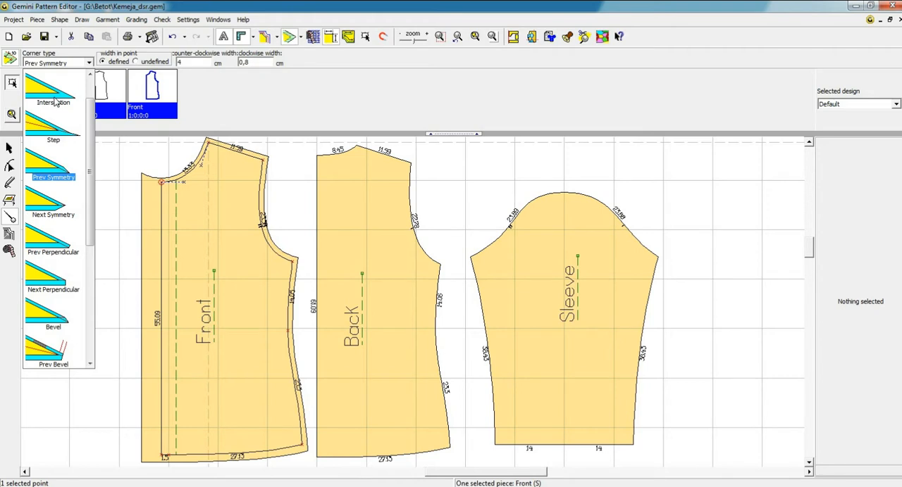
pyautogui.click(178, 208)
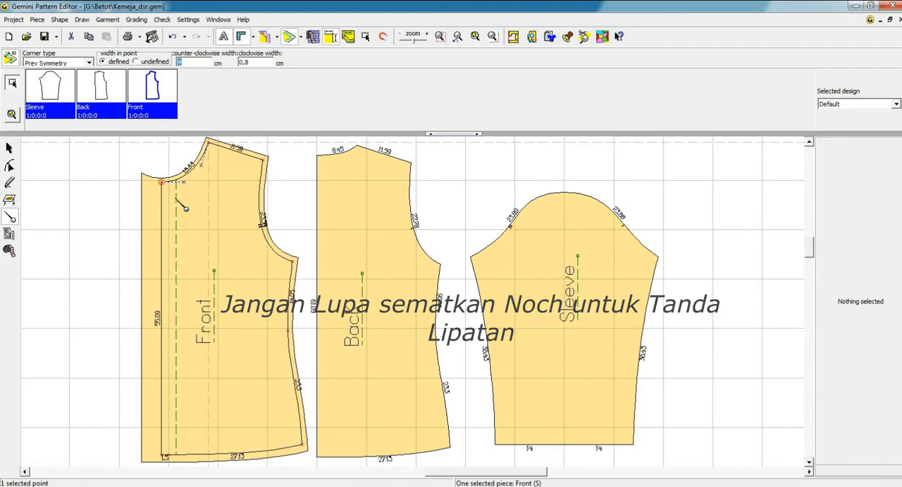
pyautogui.click(10, 60)
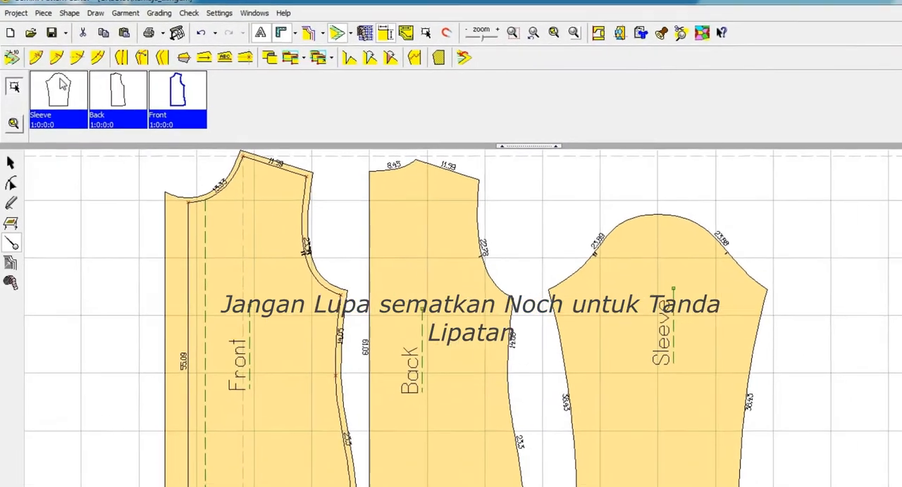
# Step: Add a notch on the Front piece's neckline at the placket fold line
pyautogui.click(48, 58)
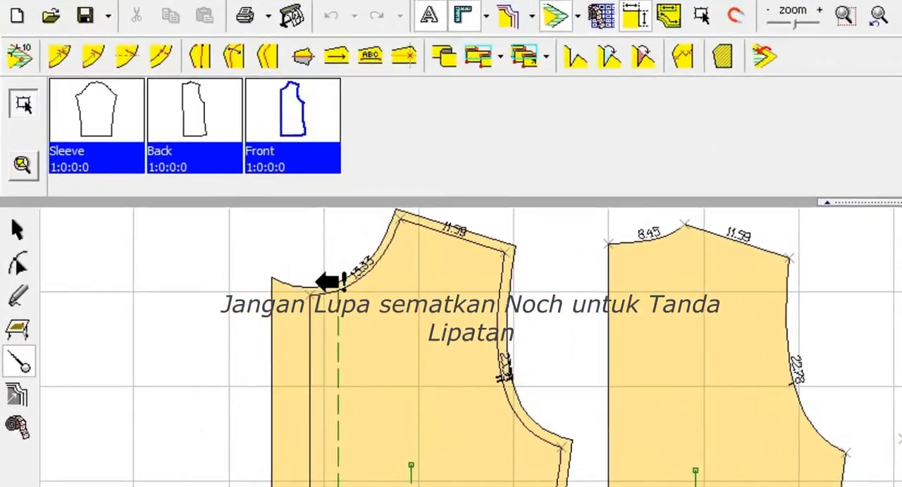
pyautogui.click(279, 271)
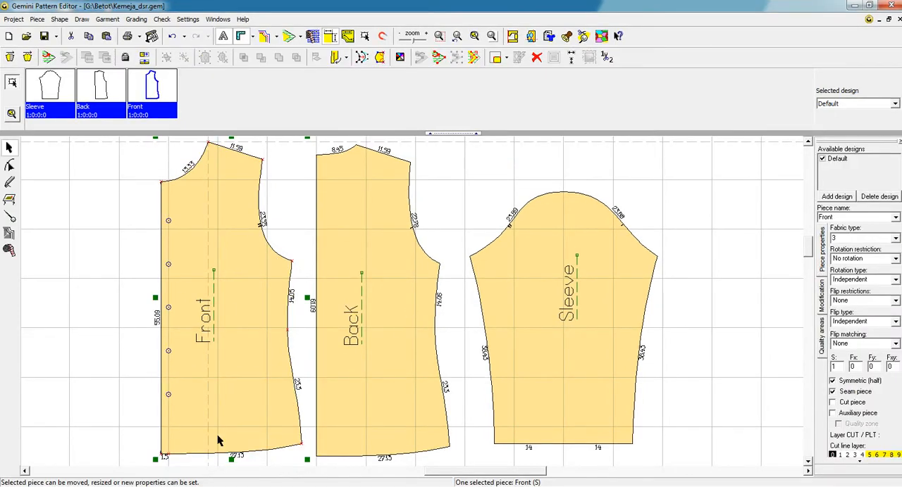
pyautogui.click(62, 294)
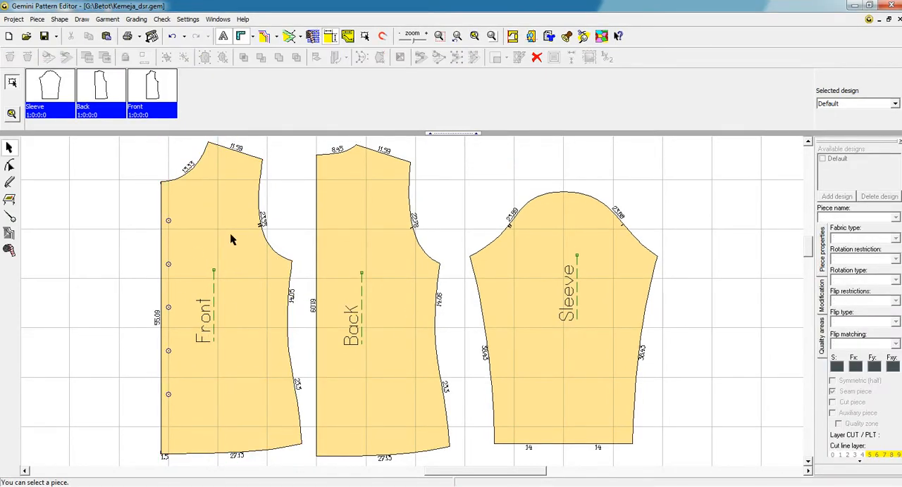
pyautogui.scroll(-1, 415, 225)
pyautogui.click(277, 229)
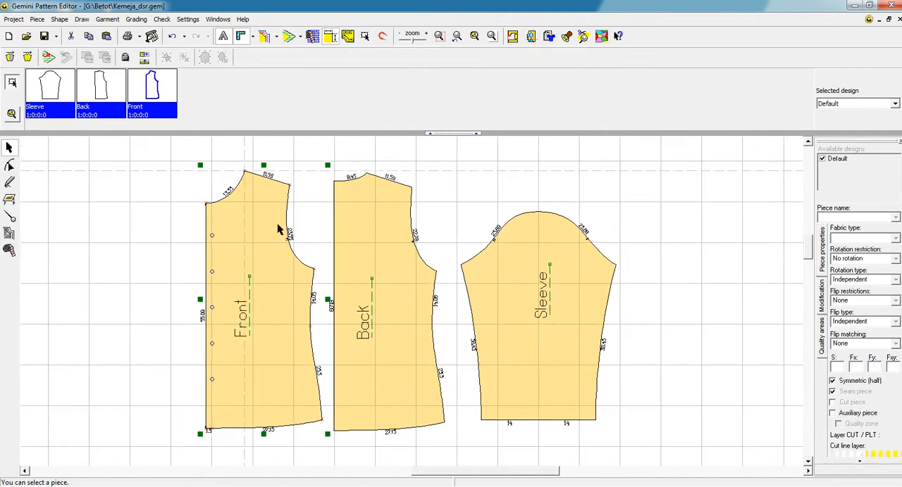
pyautogui.click(290, 37)
pyautogui.click(290, 37)
pyautogui.click(337, 176)
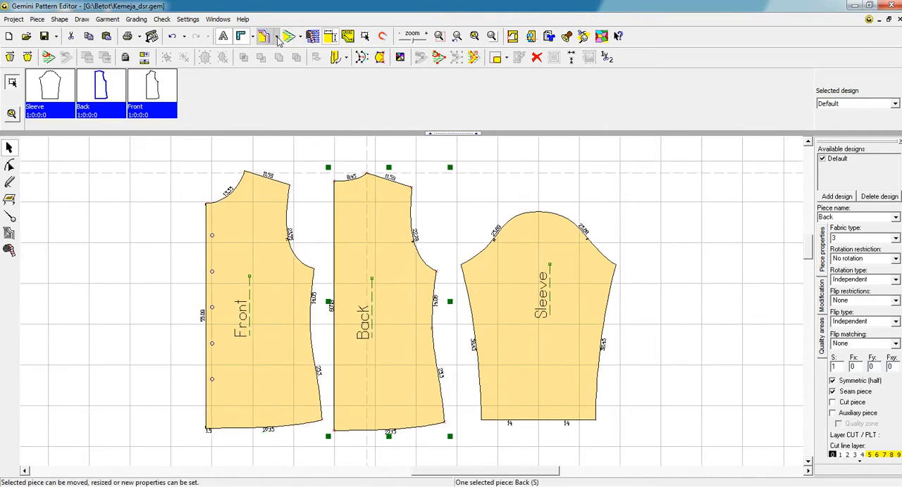
pyautogui.click(290, 37)
pyautogui.click(290, 36)
pyautogui.click(171, 201)
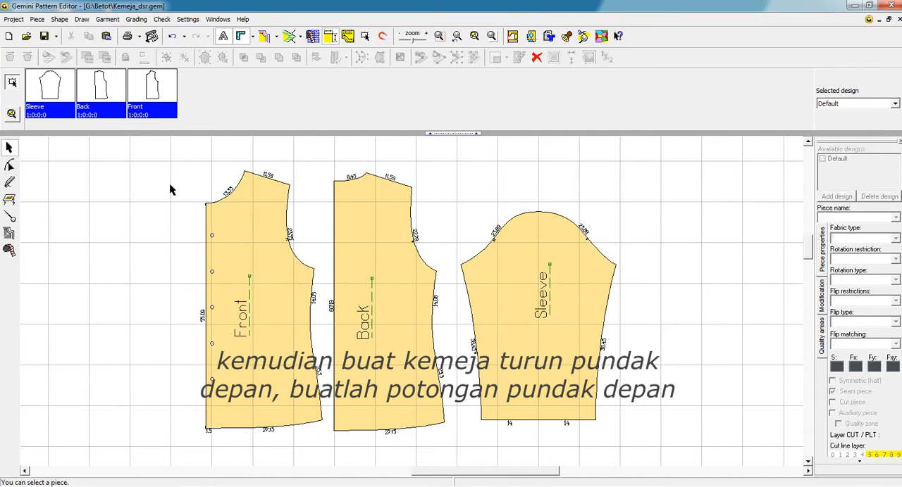
# Step: Add a dependent line to the Front piece's shoulder edge at a distance of -3 cm
pyautogui.click(9, 216)
pyautogui.click(105, 58)
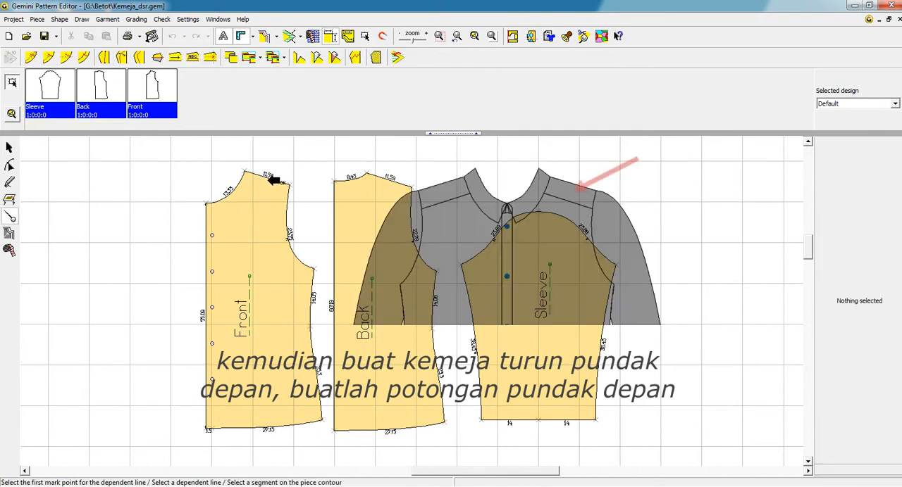
pyautogui.click(276, 181)
pyautogui.write('3')
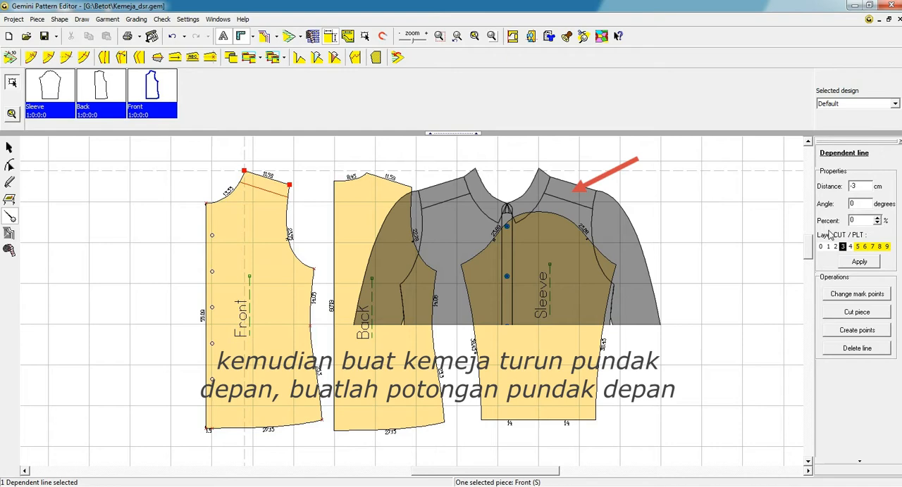
# Step: Cut the Front piece along the shoulder line and move the original Front to the far side of the Sleeve
pyautogui.click(856, 312)
pyautogui.click(9, 147)
pyautogui.moveTo(261, 191); pyautogui.dragTo(741, 189)
# Step: Give the shoulder cut edge of the lower front piece a fixed seam allowance 1 cm wide
pyautogui.click(267, 270)
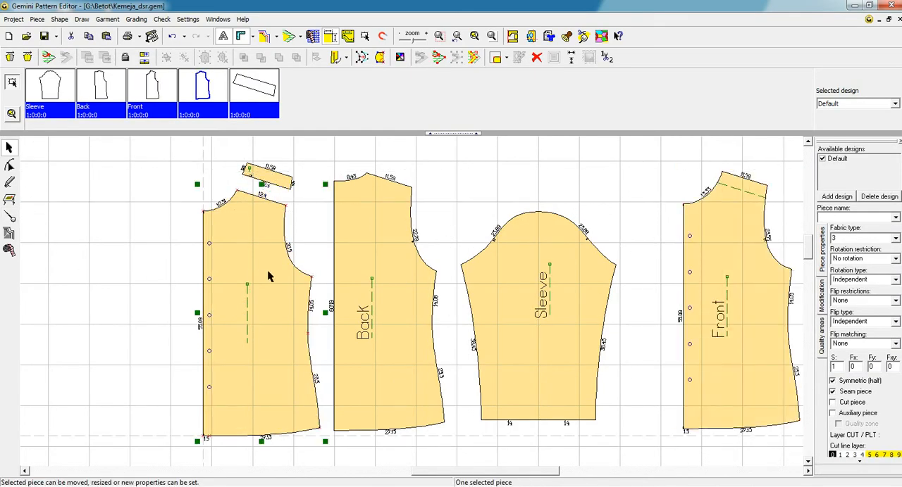
pyautogui.click(9, 217)
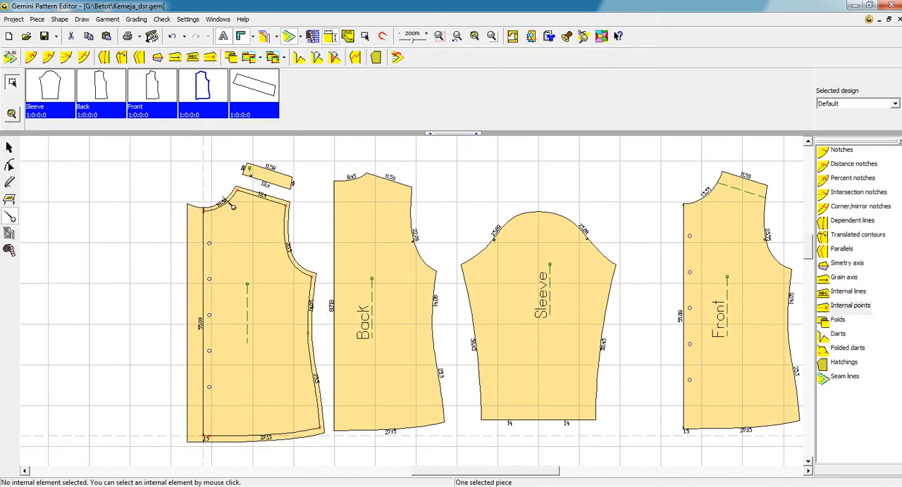
pyautogui.click(12, 58)
pyautogui.click(111, 61)
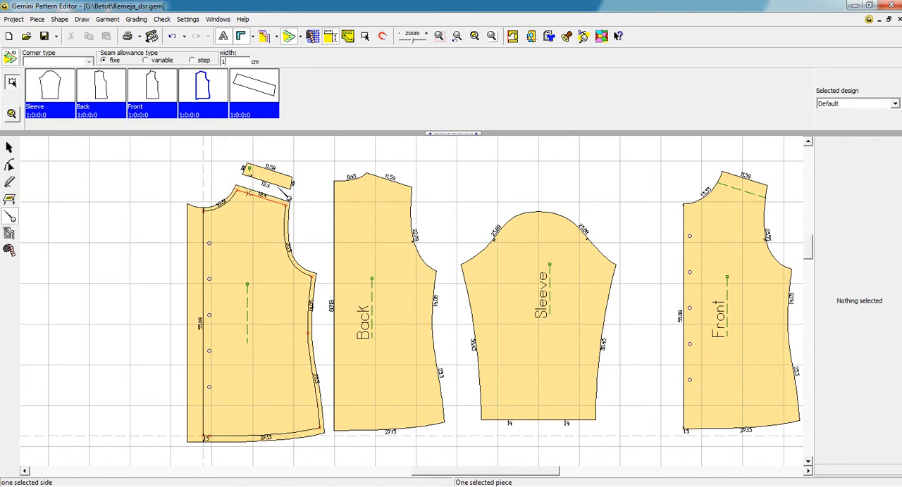
# Step: Show the cut-off shoulder strip's seam allowance and make it fixed, 1 cm wide, along the strip's lower edge
pyautogui.click(286, 192)
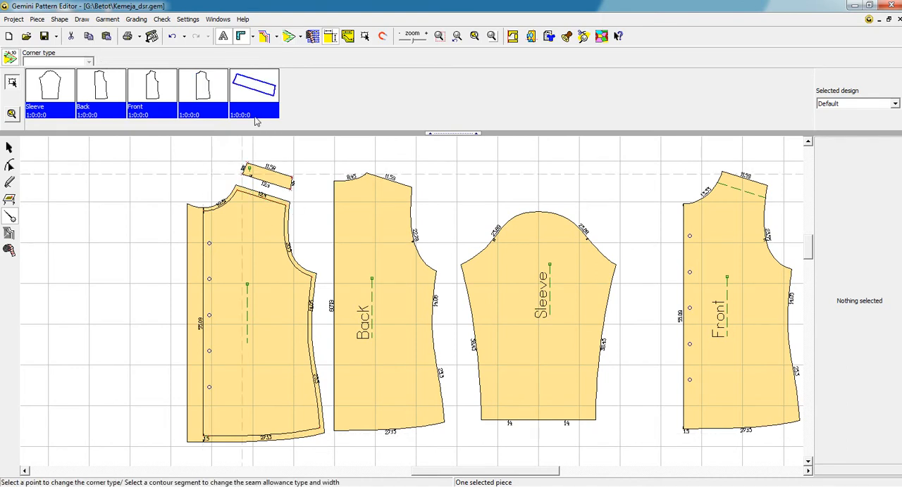
pyautogui.click(290, 157)
pyautogui.click(267, 184)
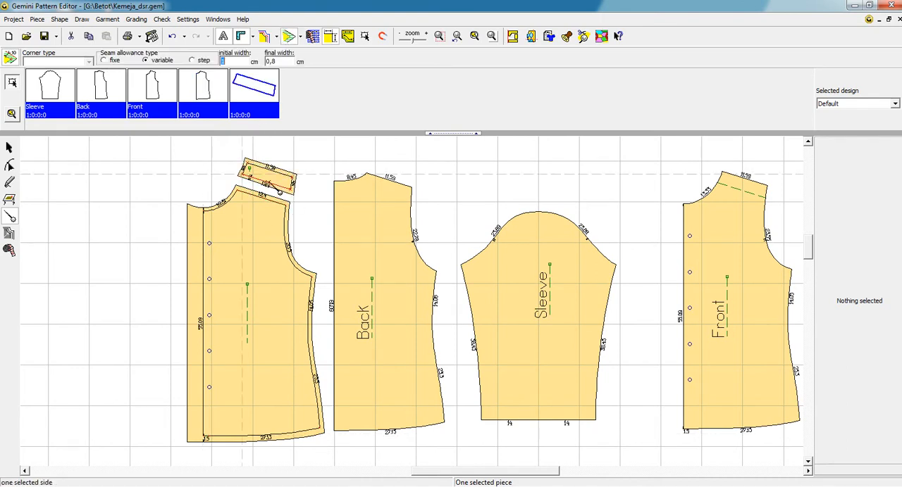
pyautogui.click(103, 61)
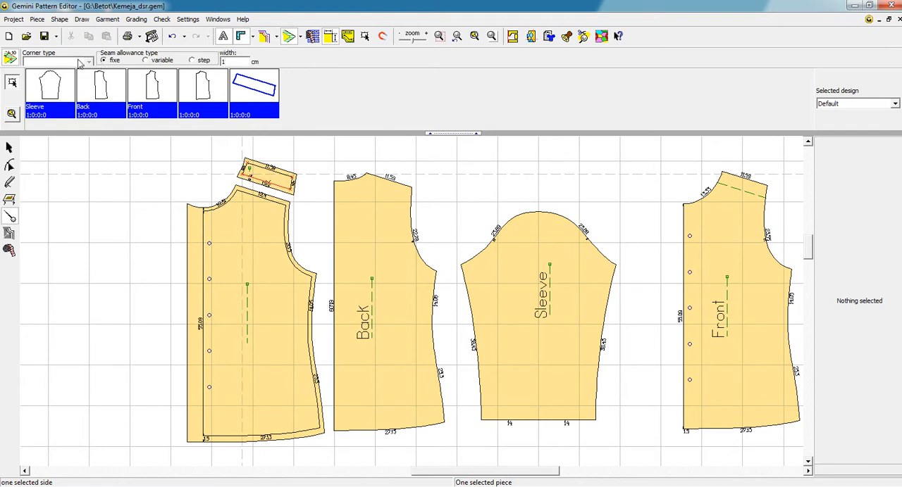
pyautogui.click(9, 59)
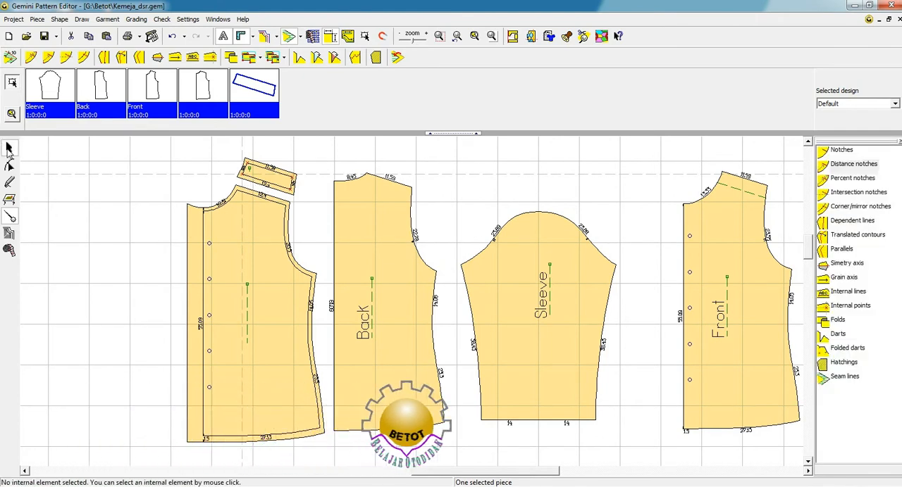
# Step: Flip the shoulder strip vertically and move it above the Back piece's neckline
pyautogui.click(9, 148)
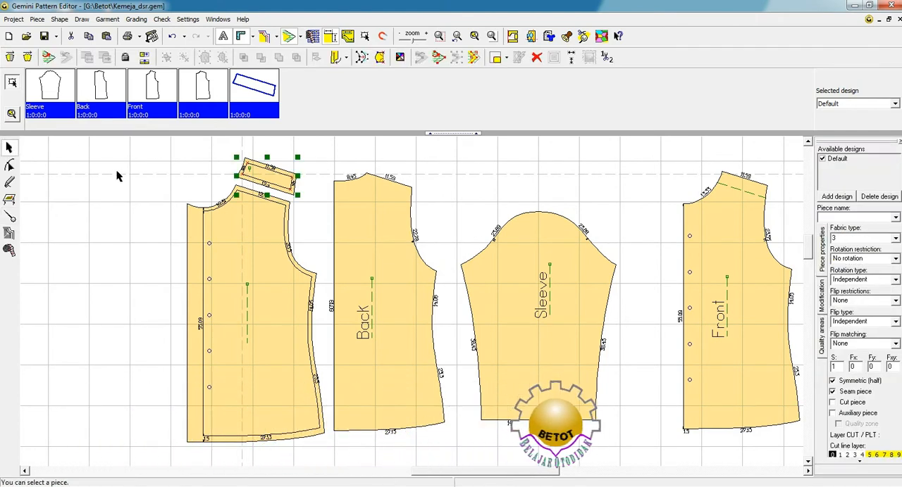
pyautogui.click(274, 184)
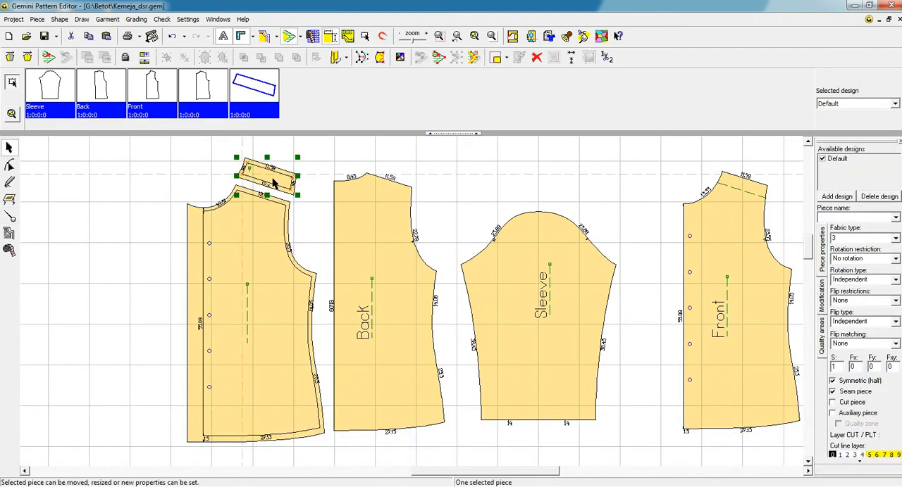
pyautogui.click(143, 59)
pyautogui.moveTo(274, 178); pyautogui.dragTo(328, 155)
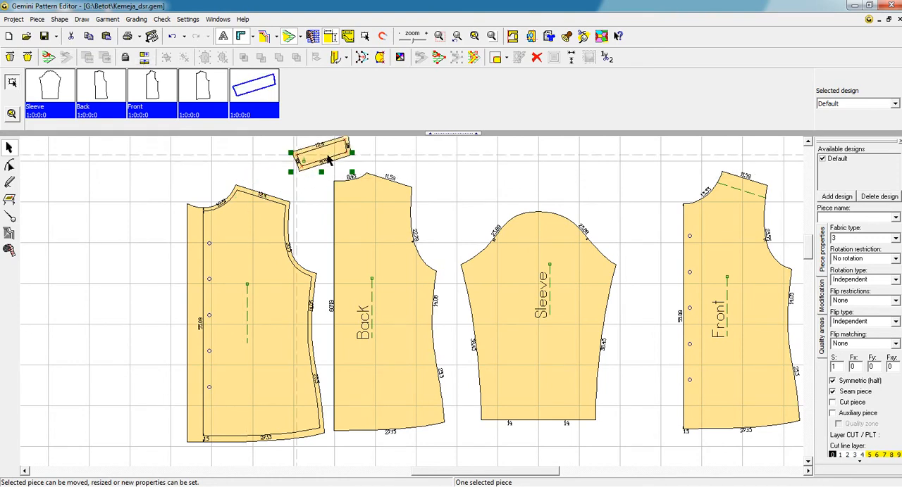
# Step: Align the shoulder strip's original shoulder edge with the Back piece's shoulder edge, matching the neck and armhole end points
pyautogui.scroll(-1, 458, 211)
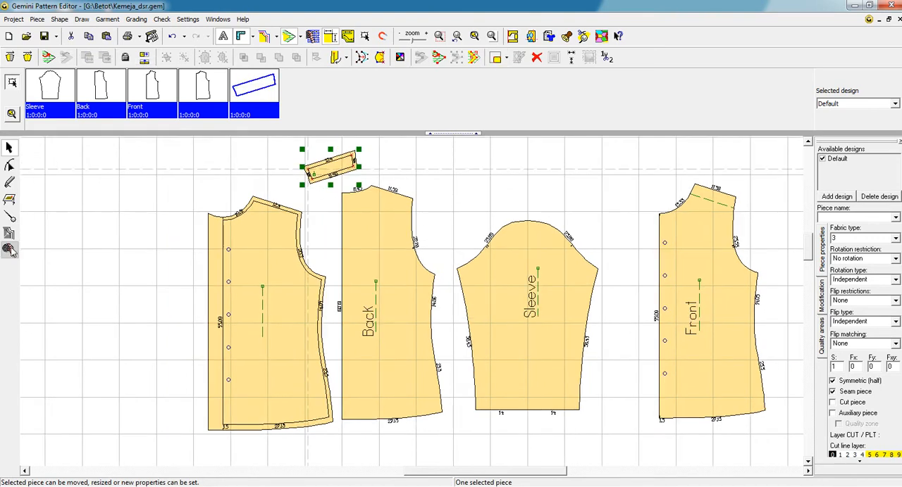
pyautogui.click(10, 250)
pyautogui.click(9, 58)
pyautogui.click(315, 173)
pyautogui.click(355, 166)
pyautogui.click(378, 185)
pyautogui.click(417, 198)
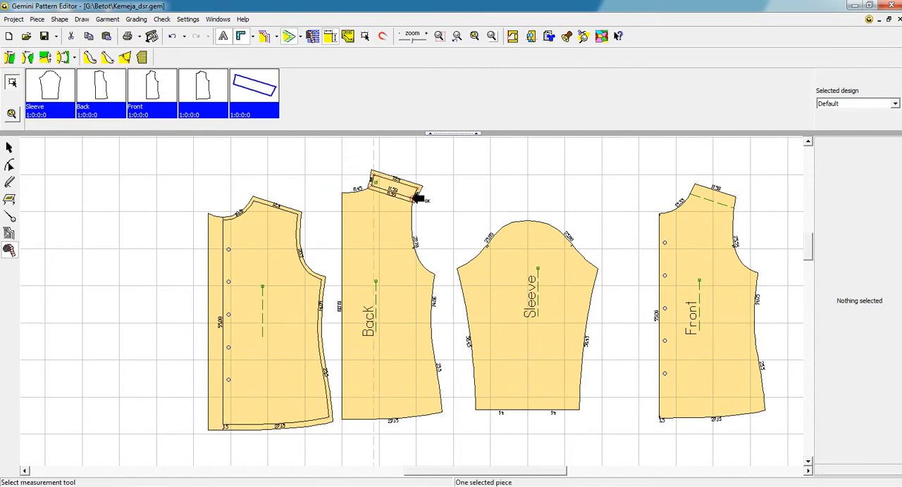
# Step: Hide the shoulder strip's seam allowance and select the strip together with the Back piece
pyautogui.click(8, 146)
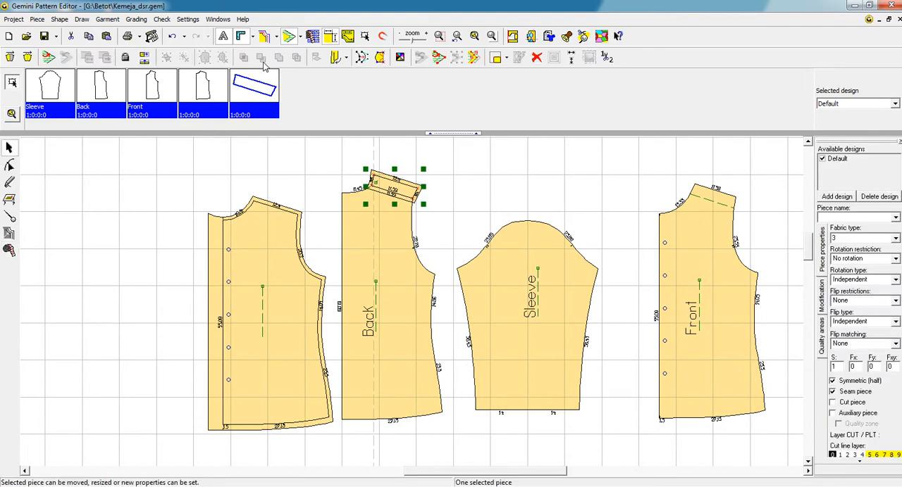
pyautogui.click(292, 37)
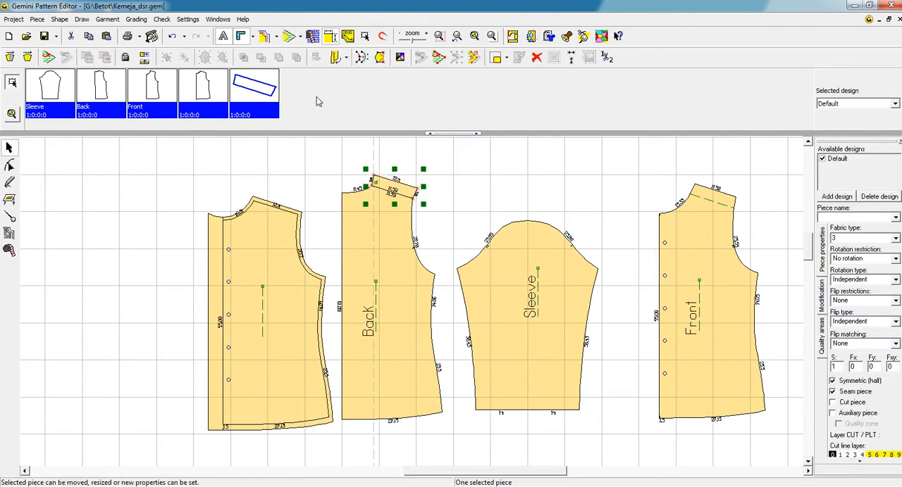
pyautogui.scroll(2, 384, 223)
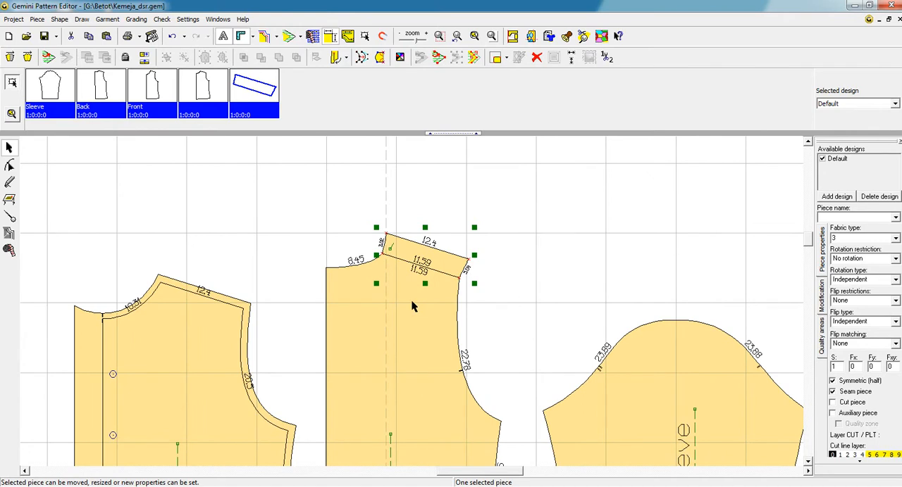
pyautogui.keyDown('shift'); pyautogui.click(422, 310); pyautogui.keyUp('shift')
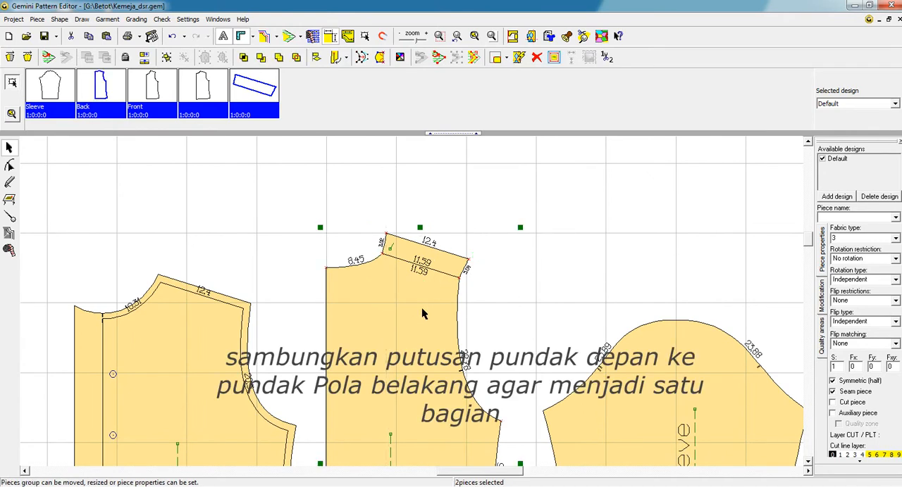
pyautogui.scroll(-3, 422, 307)
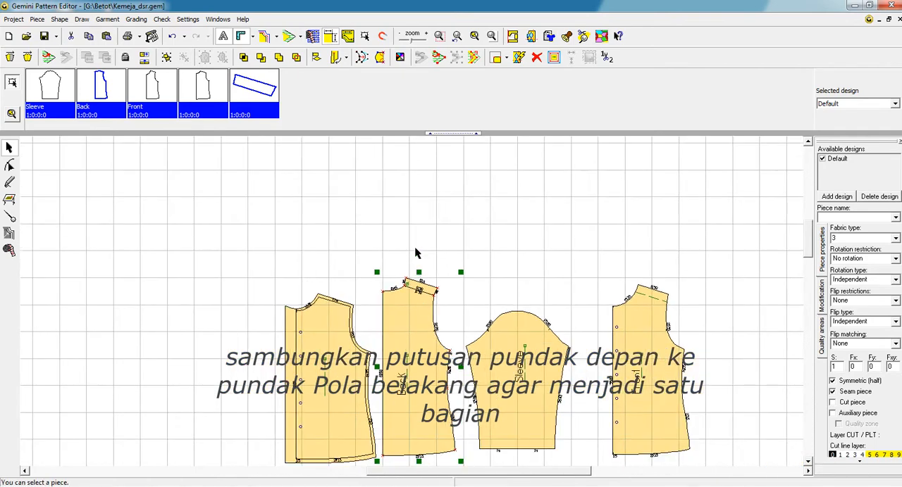
# Step: Duplicate the Back piece and place the spare on top of the original Front piece
pyautogui.click(419, 368)
pyautogui.keyDown('ctrl'); pyautogui.moveTo(550, 362); pyautogui.dragTo(656, 349); pyautogui.keyUp('ctrl')
pyautogui.click(414, 258)
# Step: Merge the shoulder strip and the Back piece beneath it into a single piece
pyautogui.moveTo(370, 254); pyautogui.dragTo(457, 450)
pyautogui.click(446, 269)
pyautogui.click(426, 289)
pyautogui.keyDown('shift'); pyautogui.click(407, 338); pyautogui.keyUp('shift')
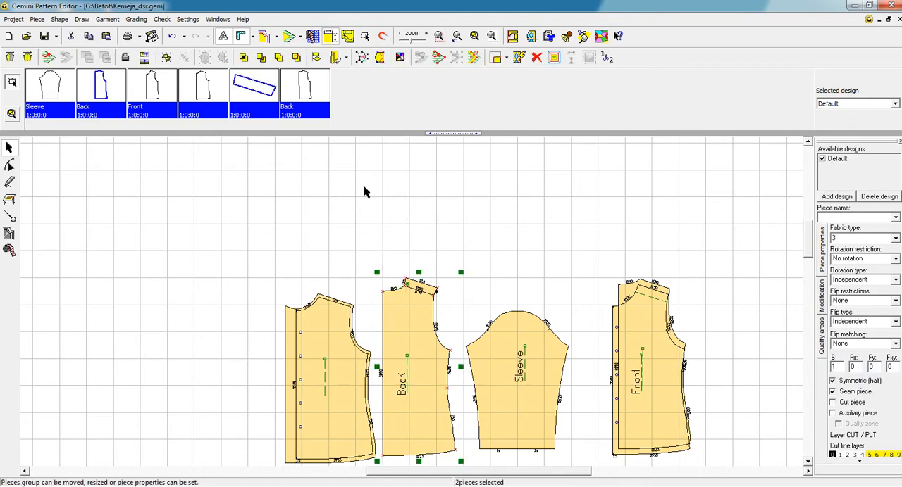
pyautogui.click(278, 58)
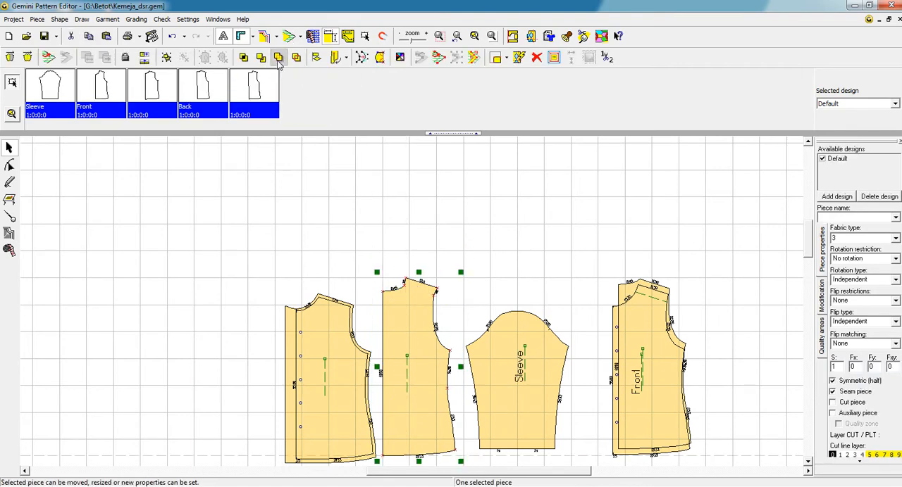
# Step: Delete the join point on the merged back piece's neckline and set the neck-shoulder corner to 90 degrees
pyautogui.scroll(4, 411, 300)
pyautogui.click(9, 165)
pyautogui.click(373, 223)
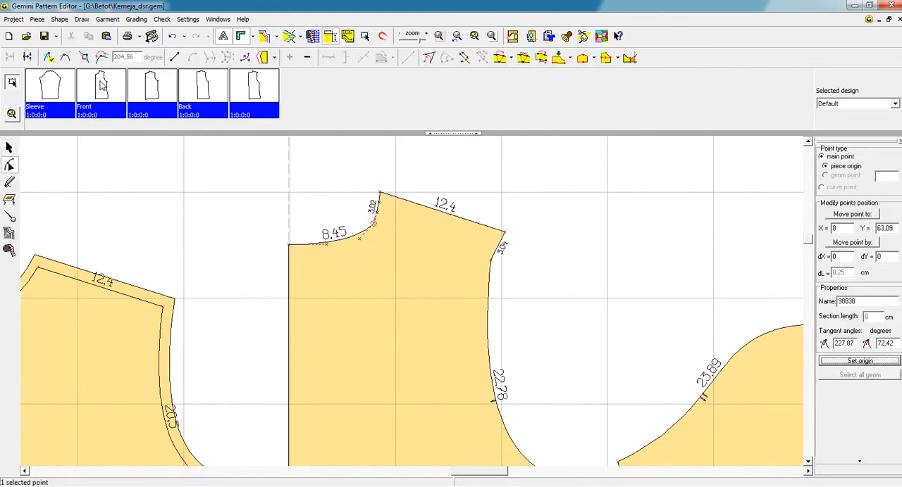
pyautogui.click(64, 58)
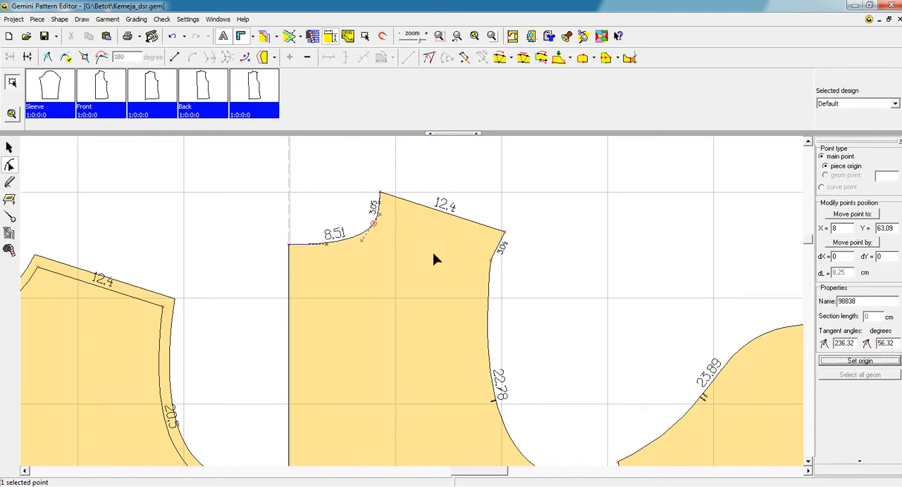
pyautogui.press('Delete')
pyautogui.click(380, 192)
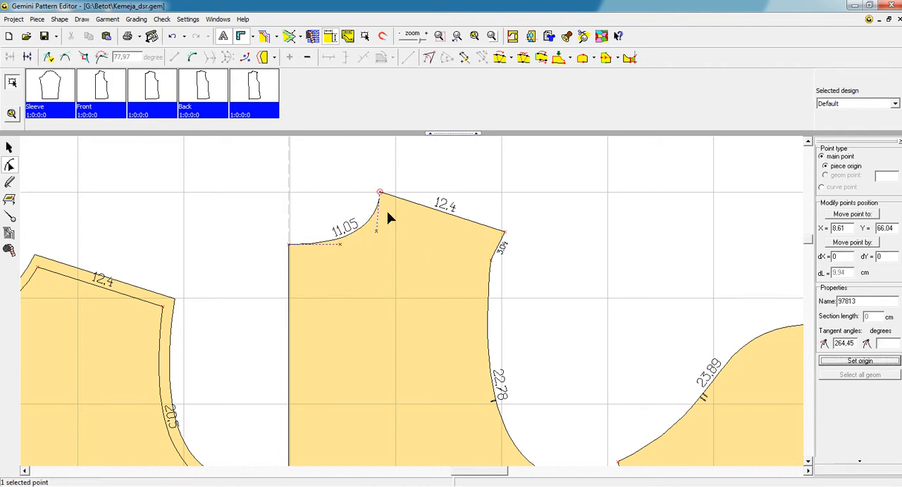
pyautogui.click(64, 58)
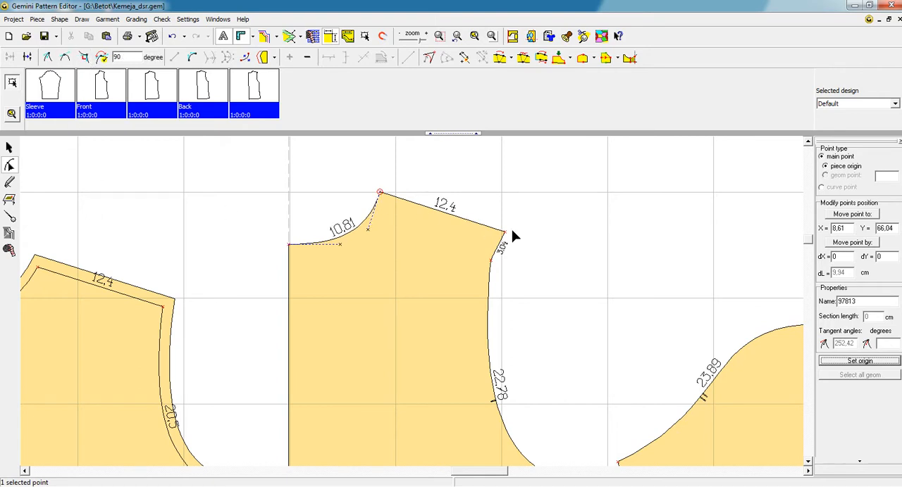
# Step: Delete the join point on the merged back piece's armhole, just below the shoulder tip
pyautogui.scroll(-2, 501, 298)
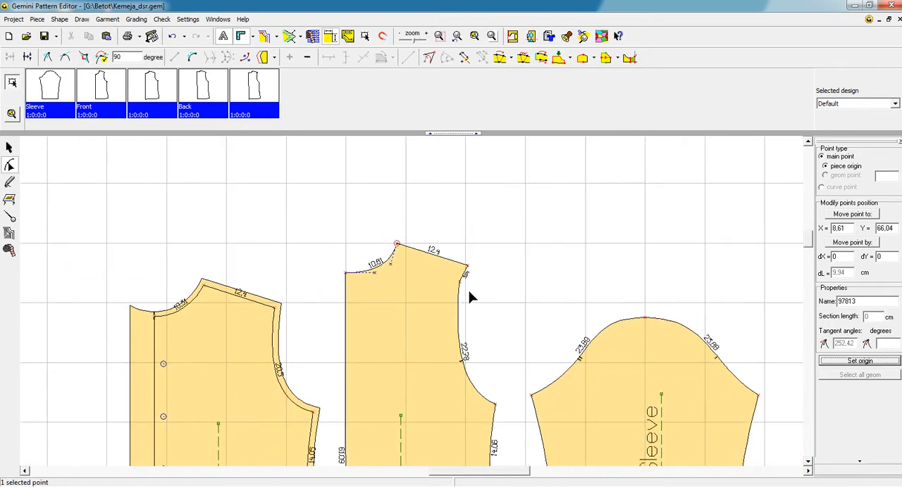
pyautogui.click(448, 293)
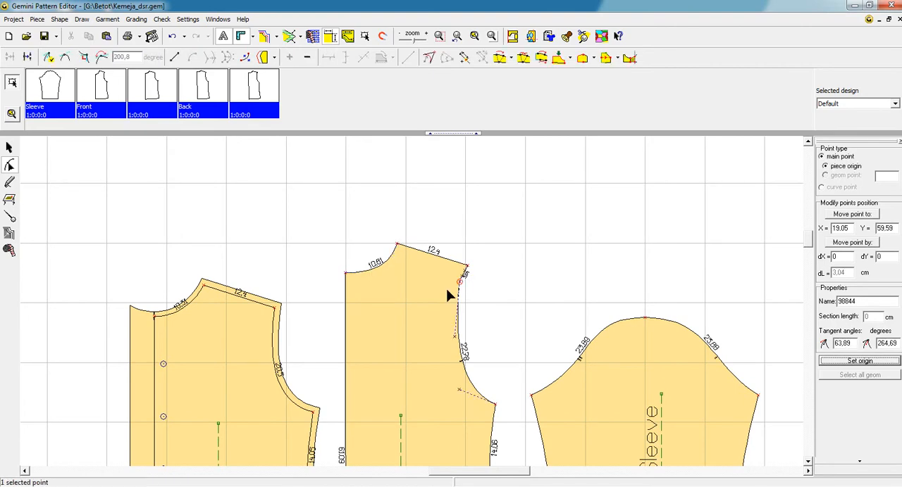
pyautogui.click(442, 310)
pyautogui.scroll(-2, 426, 326)
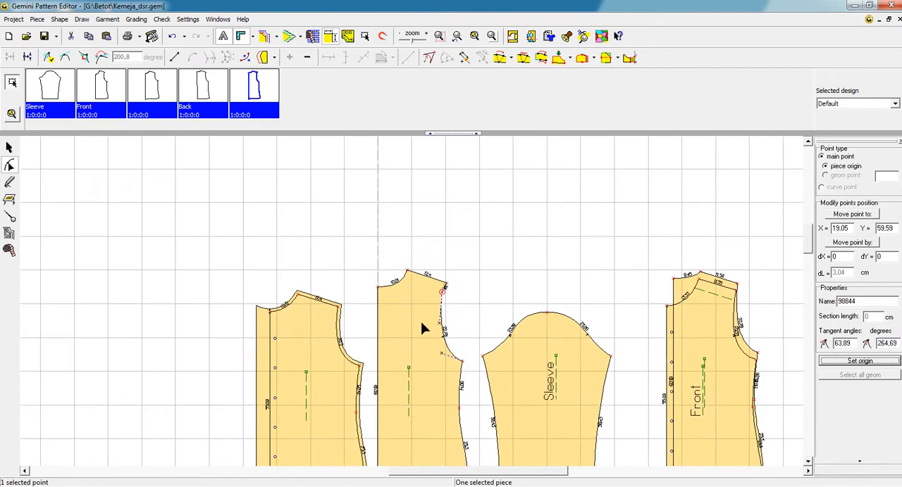
pyautogui.scroll(2, 422, 331)
pyautogui.click(10, 147)
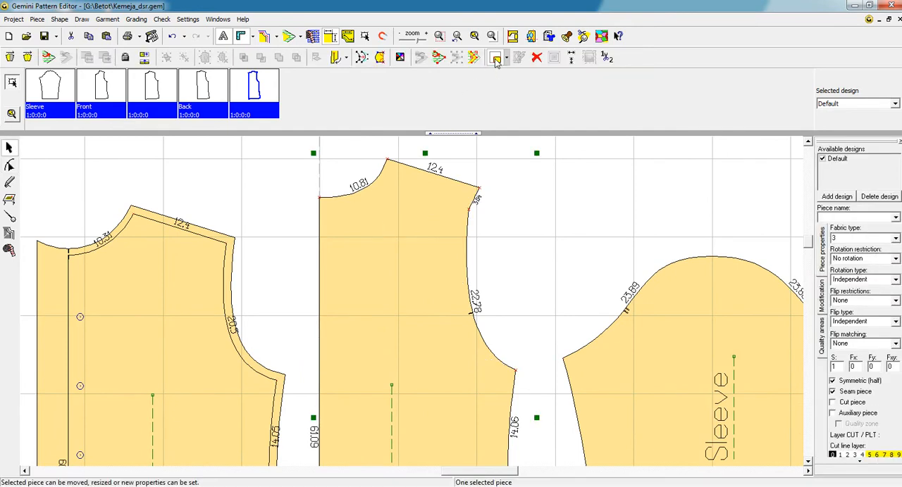
pyautogui.click(9, 164)
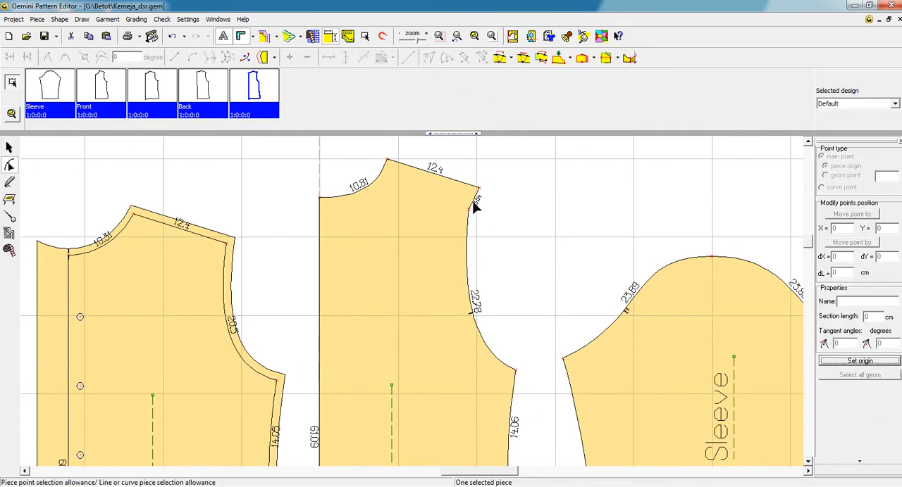
pyautogui.moveTo(483, 208); pyautogui.dragTo(453, 220)
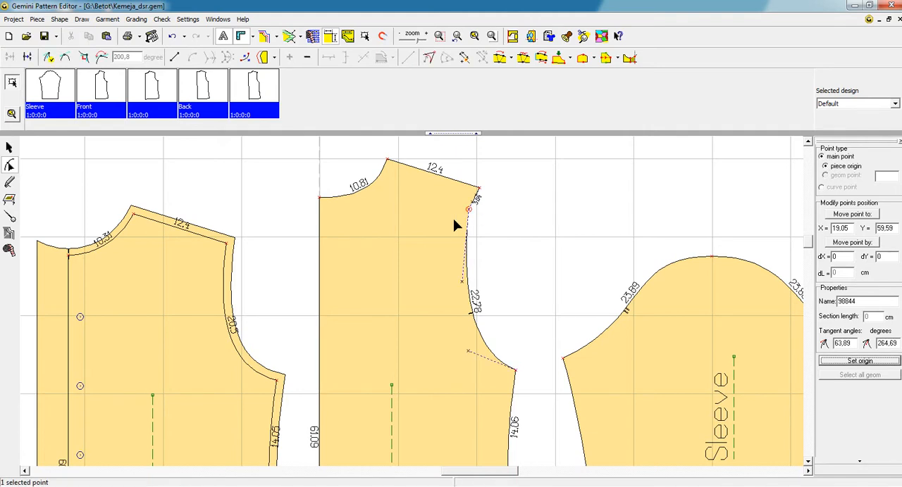
pyautogui.press('Delete')
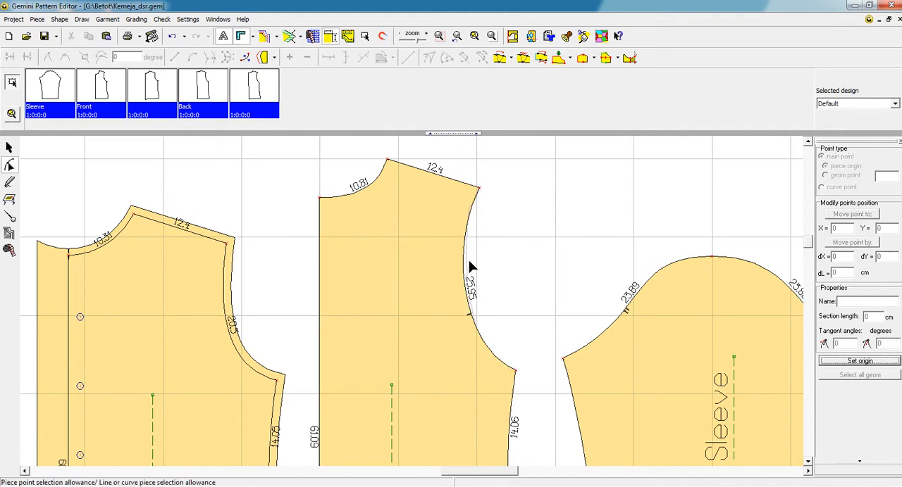
# Step: Smooth the back piece's armhole curve by adjusting the shoulder tip's tangent to an angle of about 252 degrees
pyautogui.scroll(5, 416, 261)
pyautogui.scroll(-5, 406, 320)
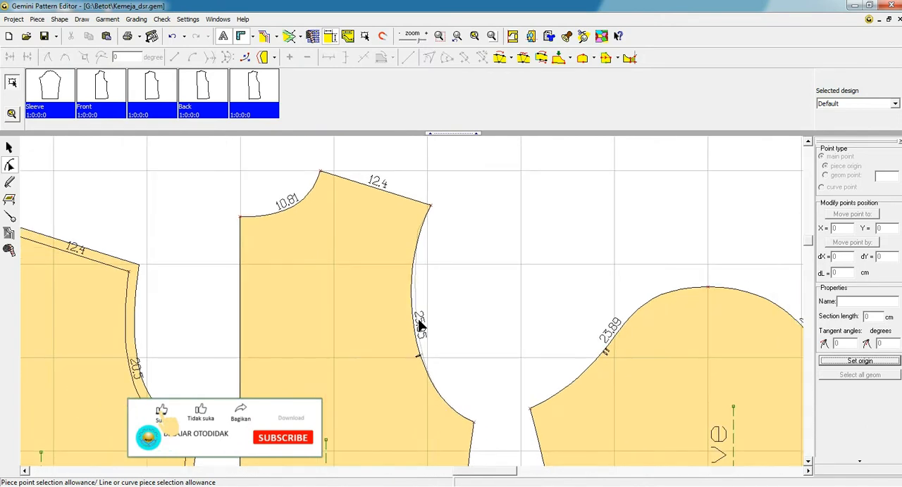
pyautogui.click(431, 205)
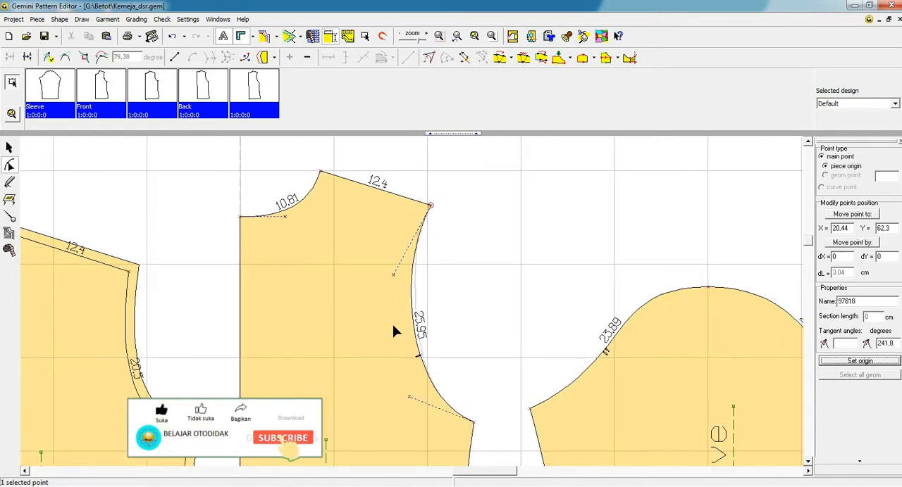
pyautogui.click(405, 282)
pyautogui.moveTo(405, 283)
pyautogui.mouseDown()
pyautogui.moveTo(408, 304)
pyautogui.moveTo(411, 288)
pyautogui.mouseUp()
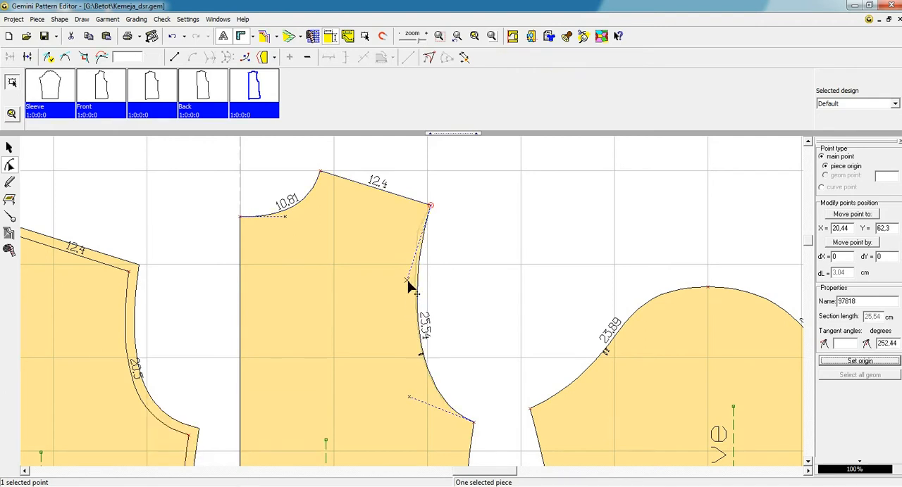
pyautogui.click(434, 245)
pyautogui.scroll(-3, 412, 318)
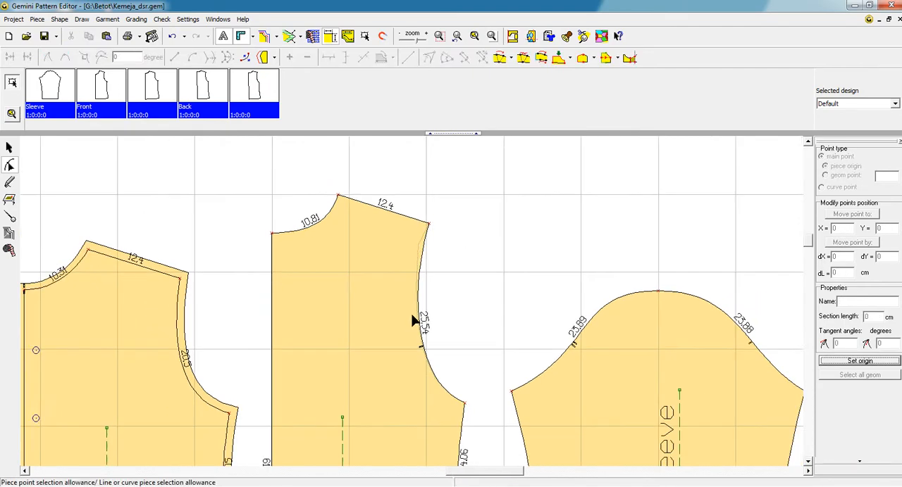
pyautogui.scroll(-1, 414, 319)
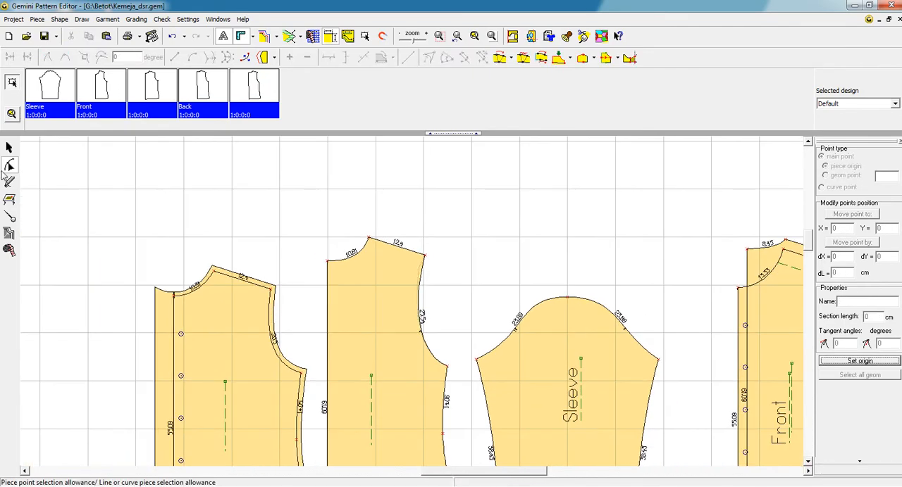
# Step: Hide the new front piece's seam allowance and lay the back piece over it, matching the underarm points
pyautogui.click(10, 148)
pyautogui.click(220, 315)
pyautogui.click(286, 36)
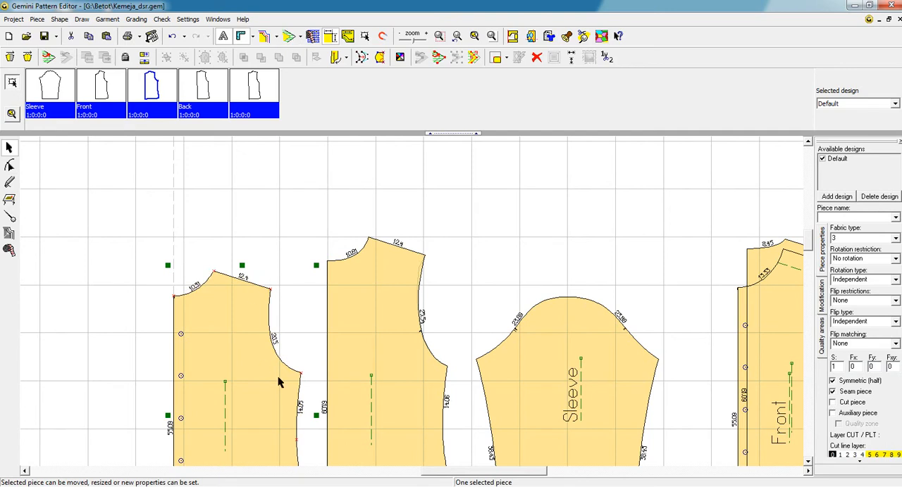
pyautogui.click(392, 379)
pyautogui.moveTo(446, 366); pyautogui.dragTo(302, 374)
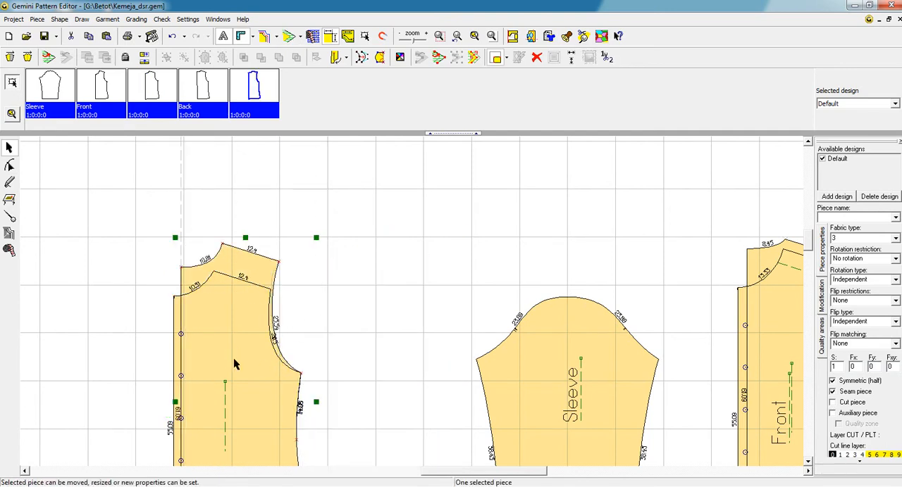
# Step: Show and hide the back piece's mirrored half, and move the piece back off the front piece
pyautogui.click(9, 57)
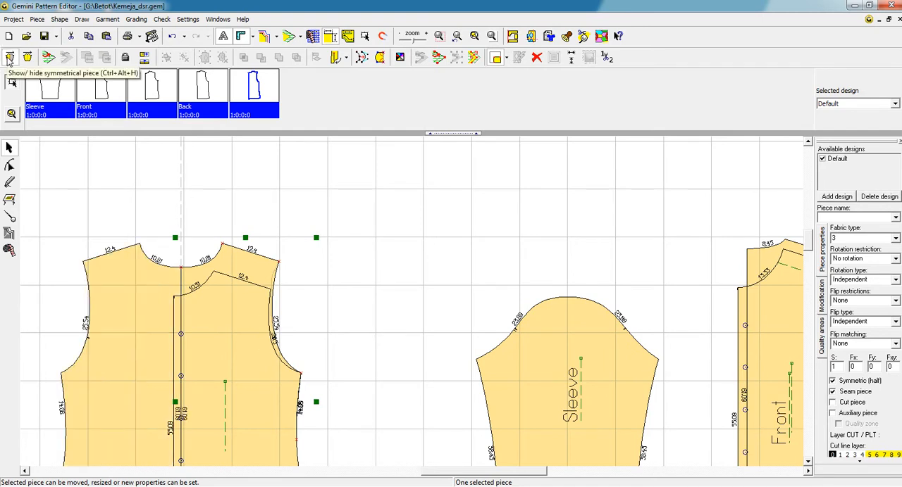
pyautogui.click(9, 58)
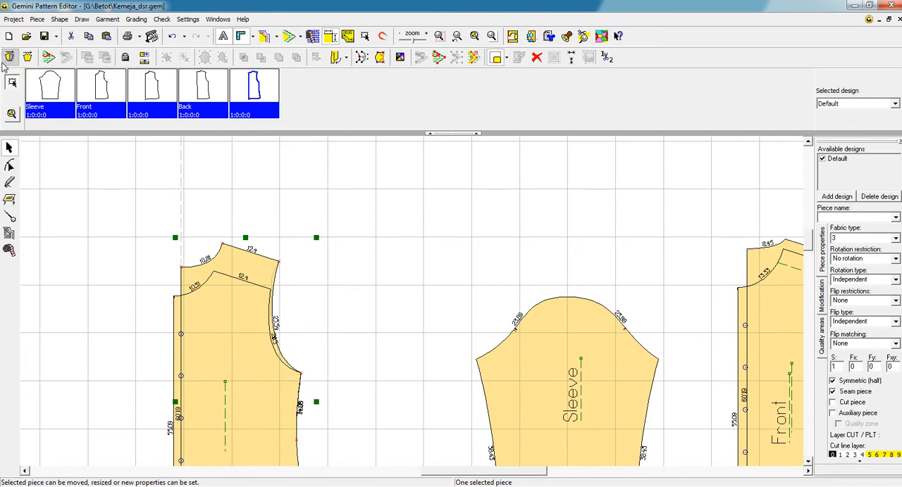
pyautogui.moveTo(268, 275); pyautogui.dragTo(405, 281)
pyautogui.click(217, 243)
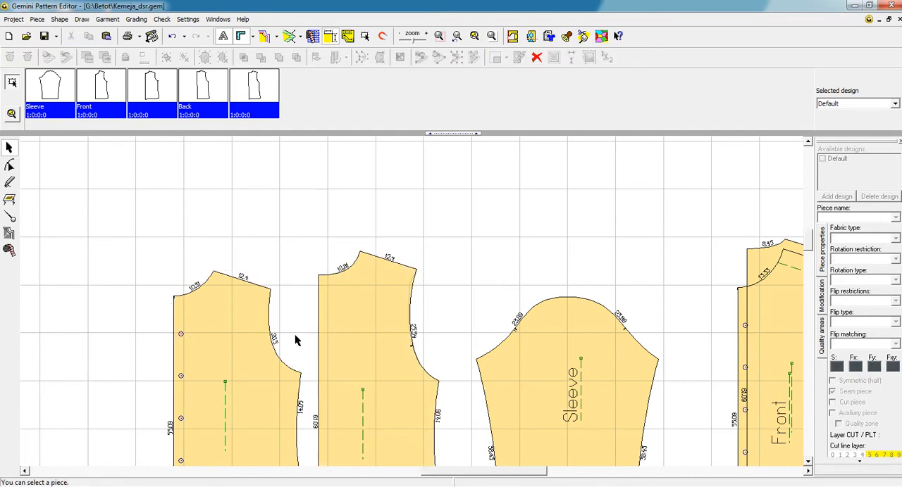
# Step: Show the new front piece's seam allowance for a check and hide it again
pyautogui.click(237, 336)
pyautogui.click(289, 36)
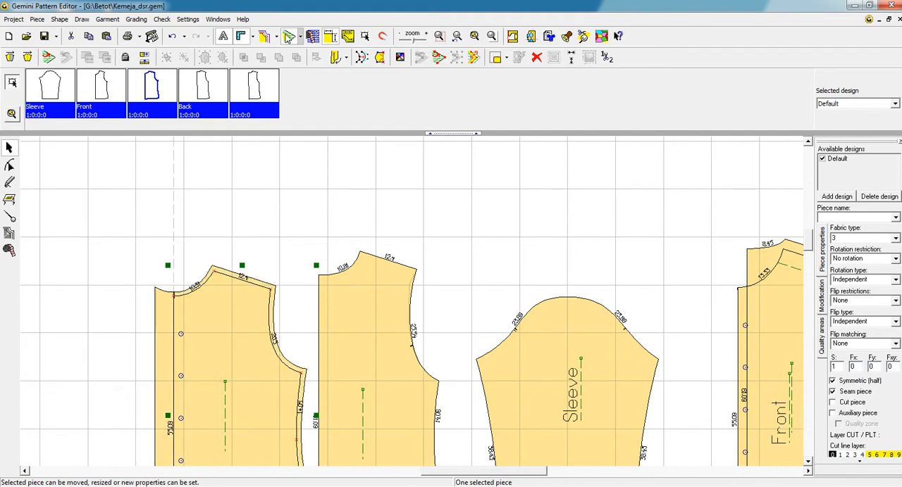
pyautogui.click(289, 36)
# Step: Add a horizontal dependent line across the back piece, measured from the centre neck point at a distance of -12 cm
pyautogui.click(9, 217)
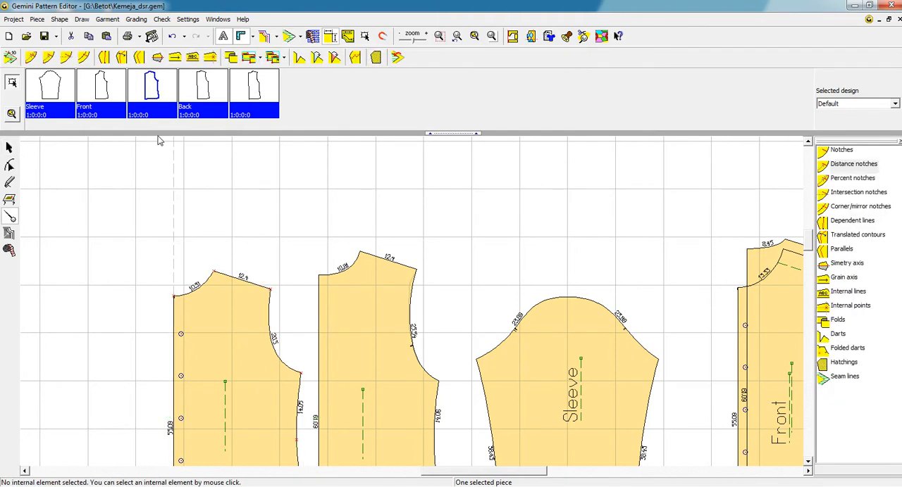
pyautogui.click(121, 58)
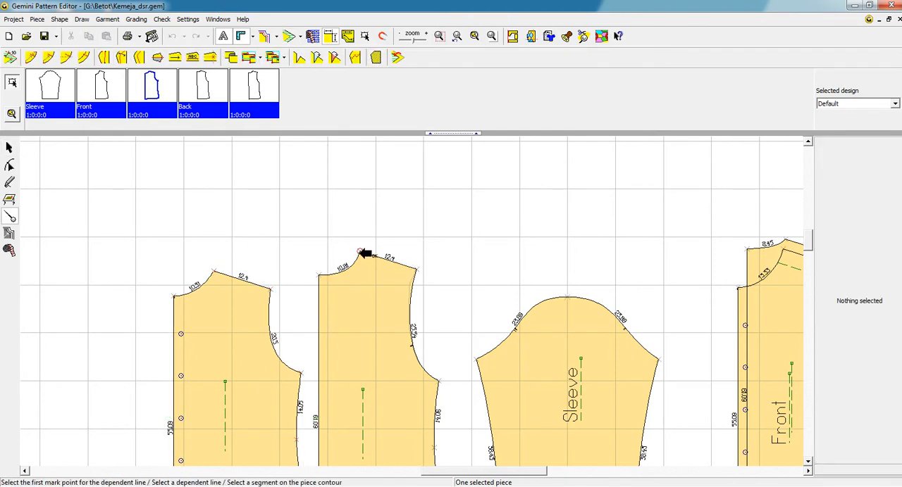
pyautogui.click(319, 275)
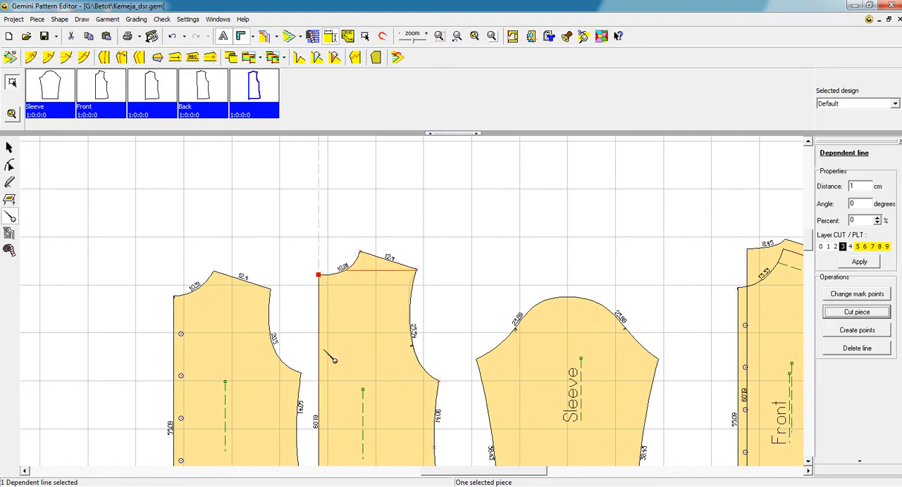
pyautogui.doubleClick(864, 187)
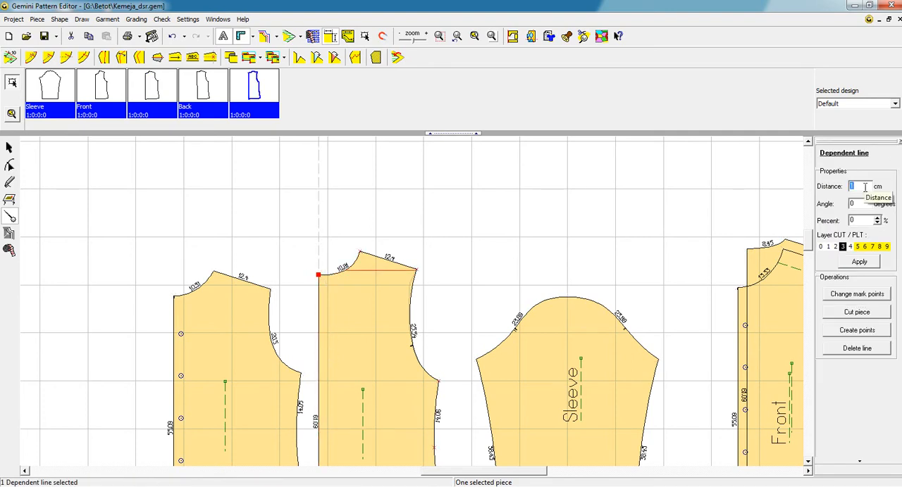
pyautogui.write('-')
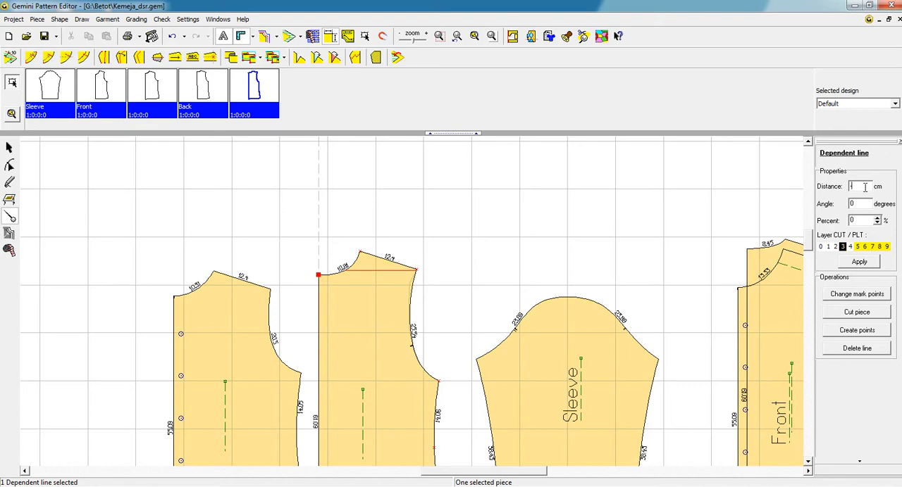
pyautogui.write('-12')
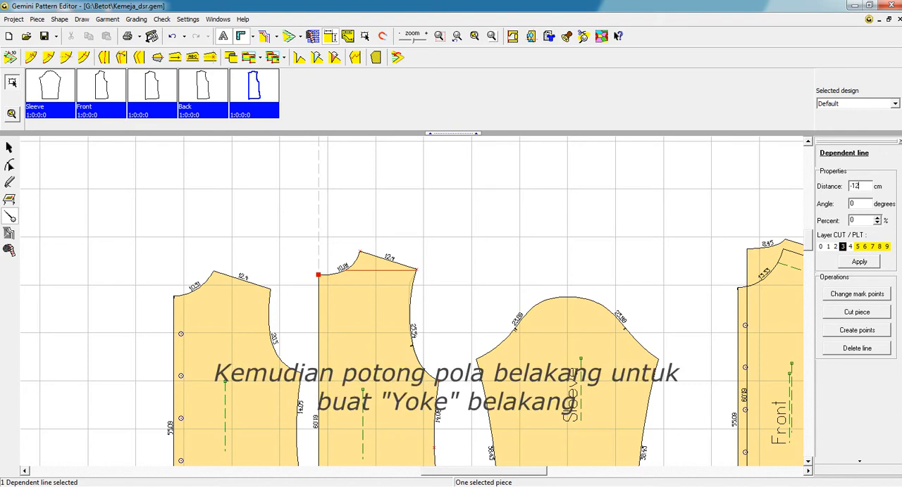
pyautogui.press('Return')
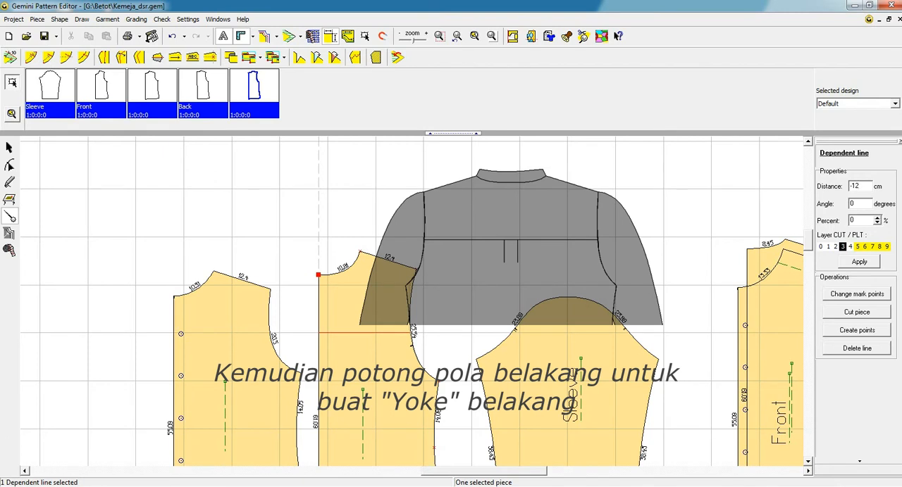
# Step: Cut the back piece along the dependent line into a yoke and a lower back, and move the uncut piece onto the original Front piece
pyautogui.click(856, 313)
pyautogui.click(9, 147)
pyautogui.moveTo(364, 338); pyautogui.dragTo(753, 323)
# Step: Show the seam allowances on the back yoke and the lower back piece
pyautogui.click(390, 300)
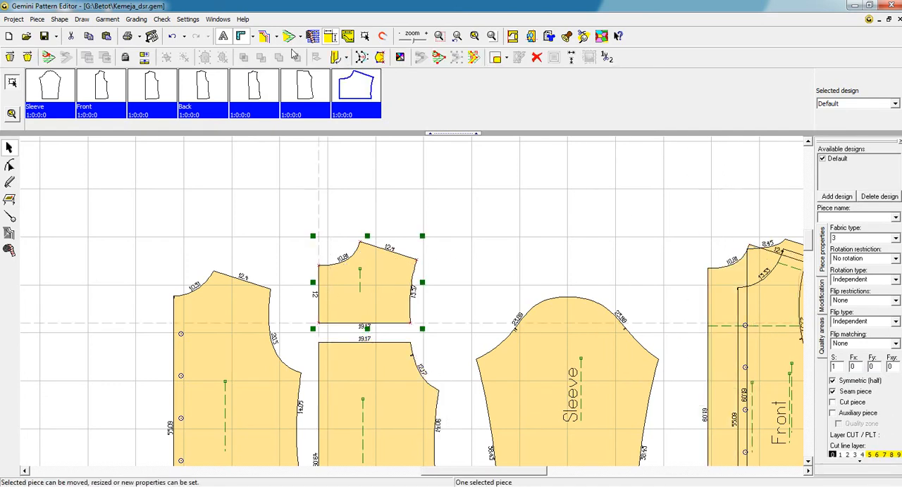
pyautogui.click(288, 37)
pyautogui.click(331, 351)
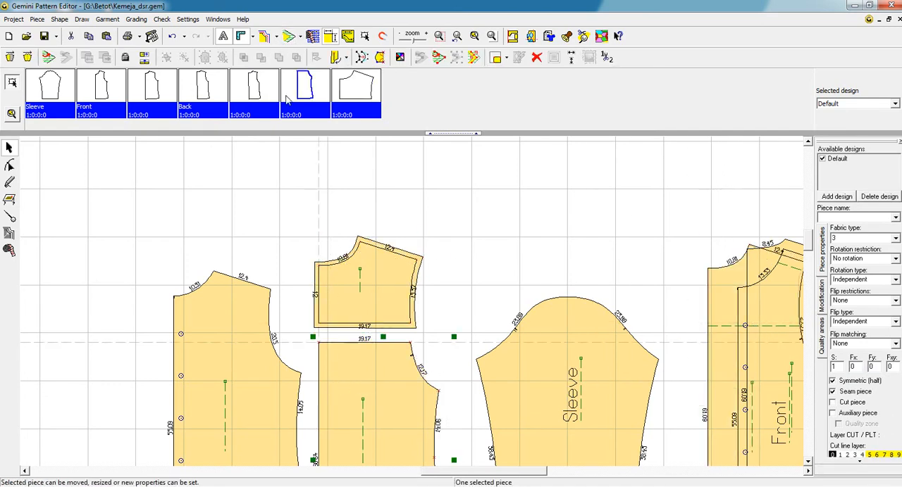
pyautogui.click(288, 37)
# Step: Set the back yoke's centre edge to a fixed seam allowance of 0 cm
pyautogui.click(9, 217)
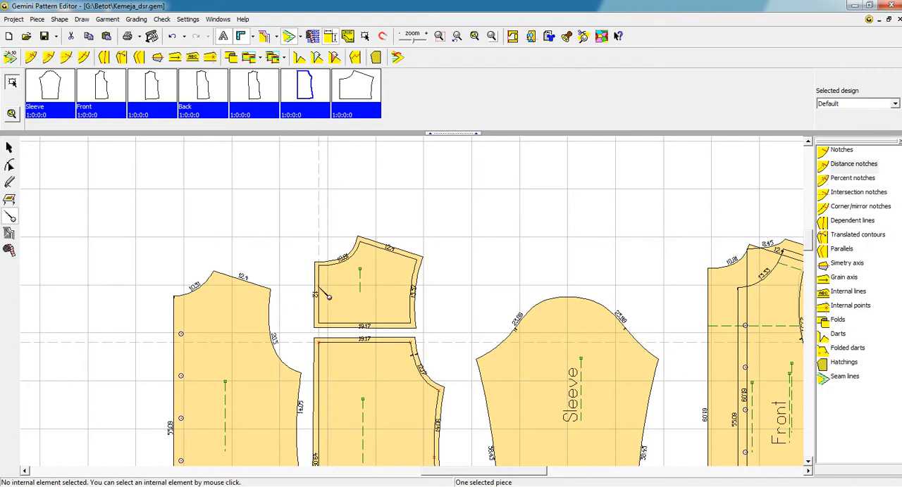
pyautogui.click(319, 292)
pyautogui.click(10, 57)
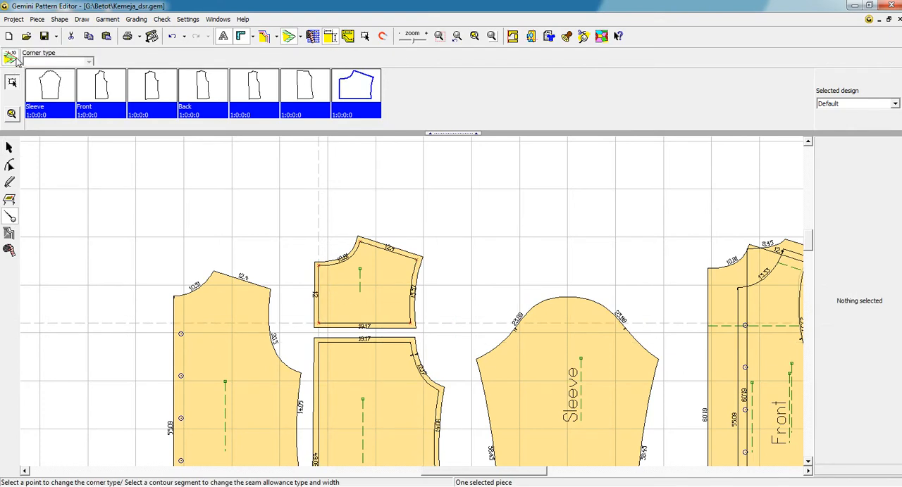
pyautogui.click(318, 285)
pyautogui.click(104, 60)
pyautogui.press('Return')
# Step: Set the lower back piece's centre edge to a fixed seam allowance of 0 cm
pyautogui.click(327, 399)
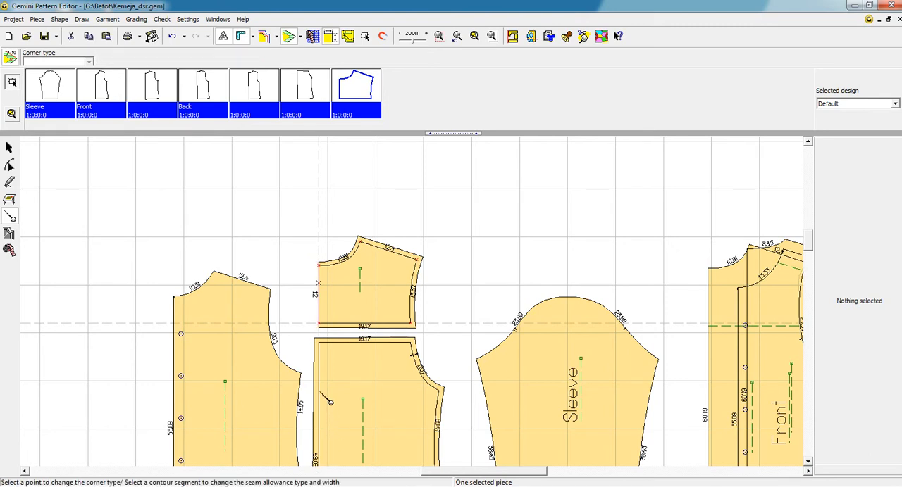
pyautogui.click(104, 61)
pyautogui.write('0')
pyautogui.press('Return')
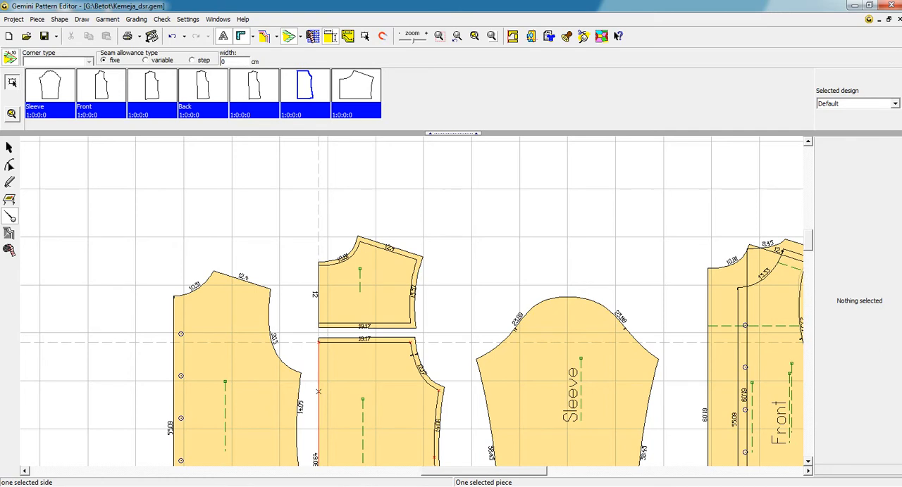
# Step: Check the mirrored halves of the back yoke and the lower back, hide them again and clear the selection
pyautogui.click(8, 147)
pyautogui.click(348, 285)
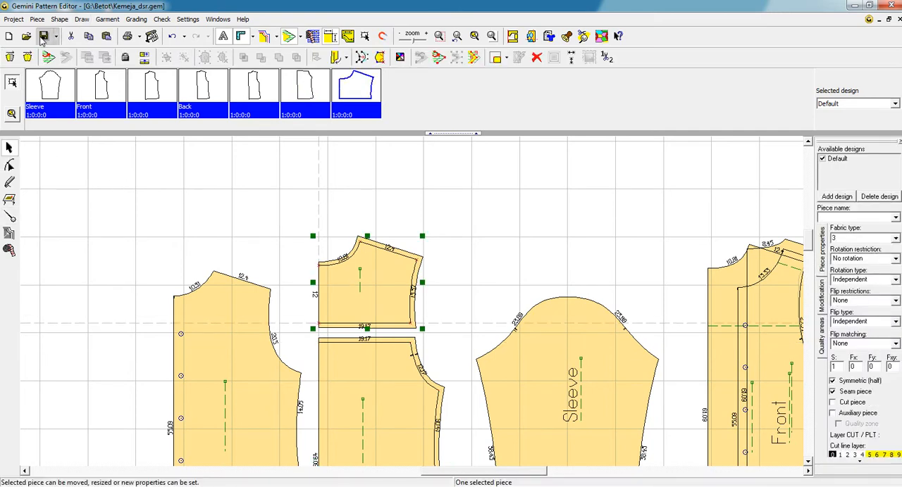
pyautogui.click(10, 57)
pyautogui.click(10, 57)
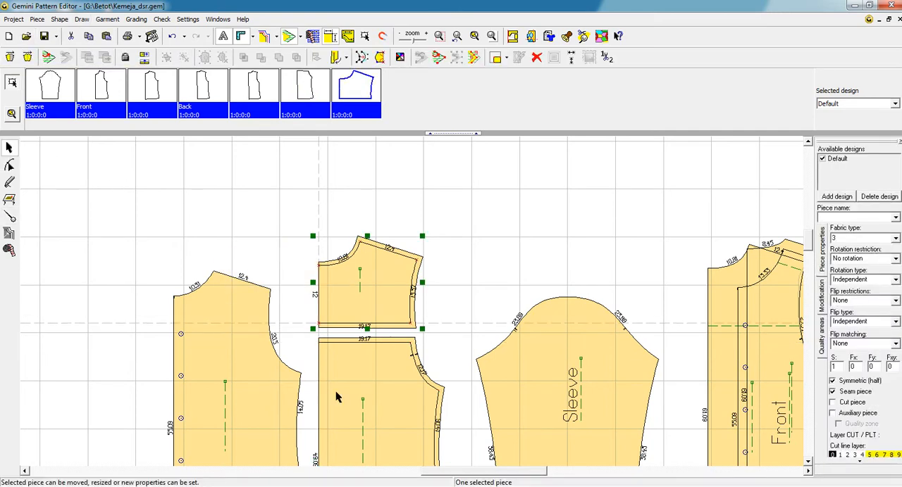
pyautogui.click(357, 394)
pyautogui.click(9, 57)
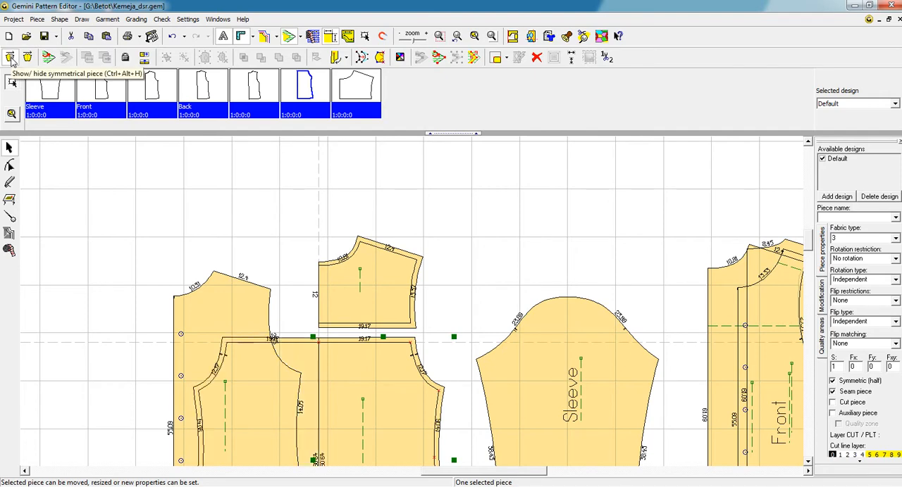
pyautogui.click(10, 57)
pyautogui.click(275, 217)
pyautogui.scroll(-2, 310, 296)
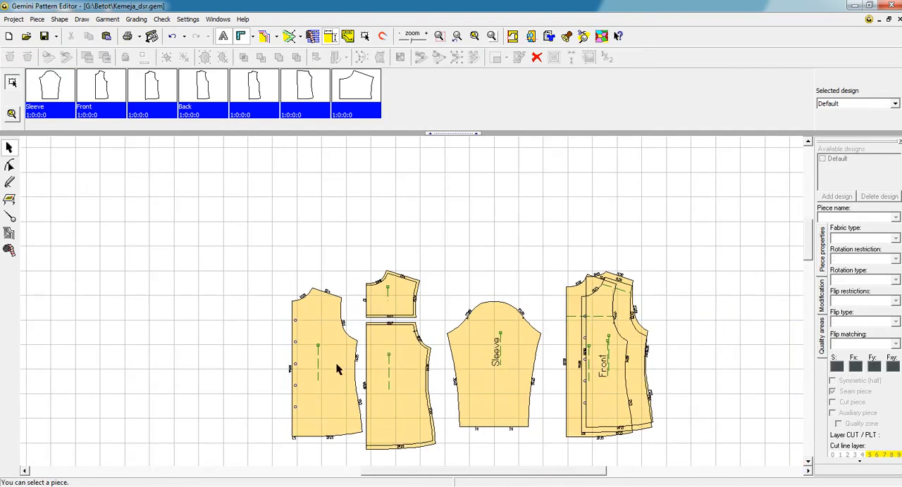
# Step: Start a bulge on the lower back piece with its upper centre corner as breaking point and its centre hem corner as fixed point
pyautogui.click(323, 379)
pyautogui.click(381, 344)
pyautogui.scroll(2, 411, 303)
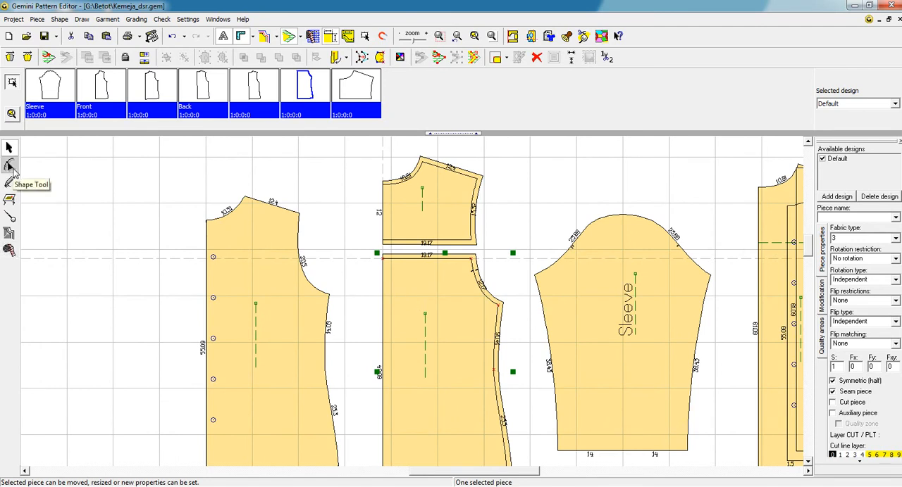
pyautogui.click(10, 166)
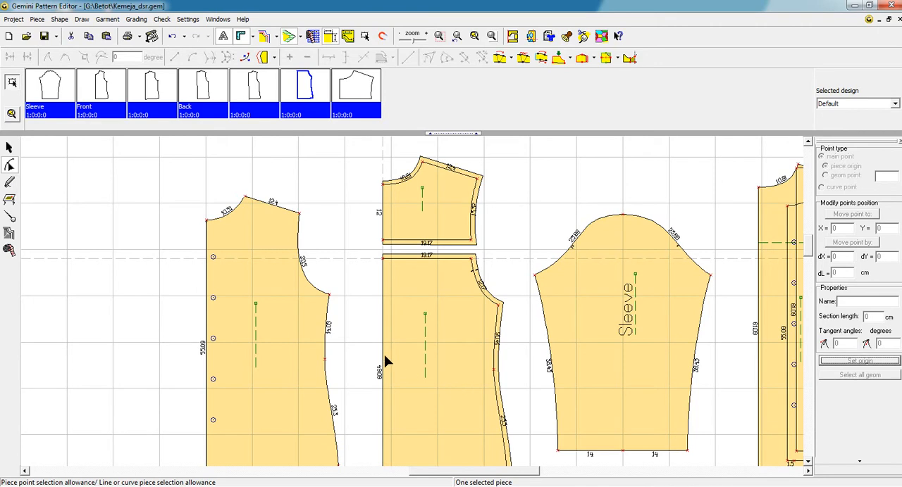
pyautogui.click(474, 36)
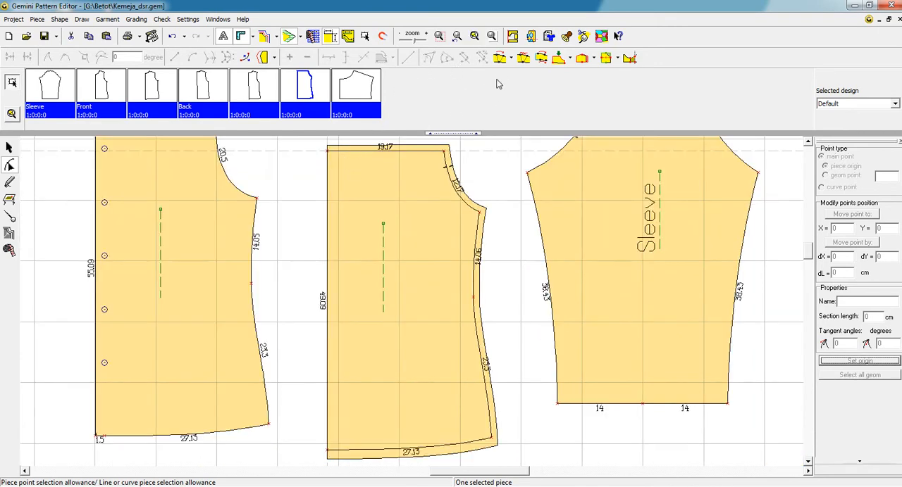
pyautogui.click(499, 59)
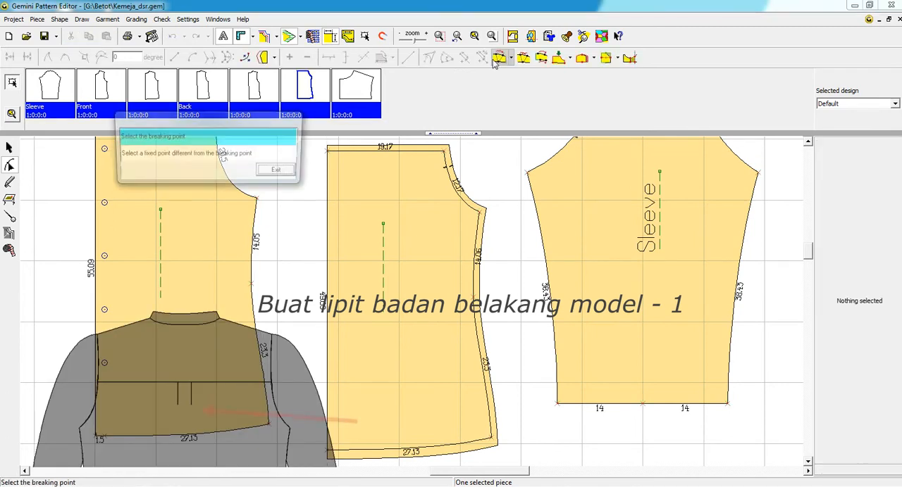
pyautogui.click(328, 151)
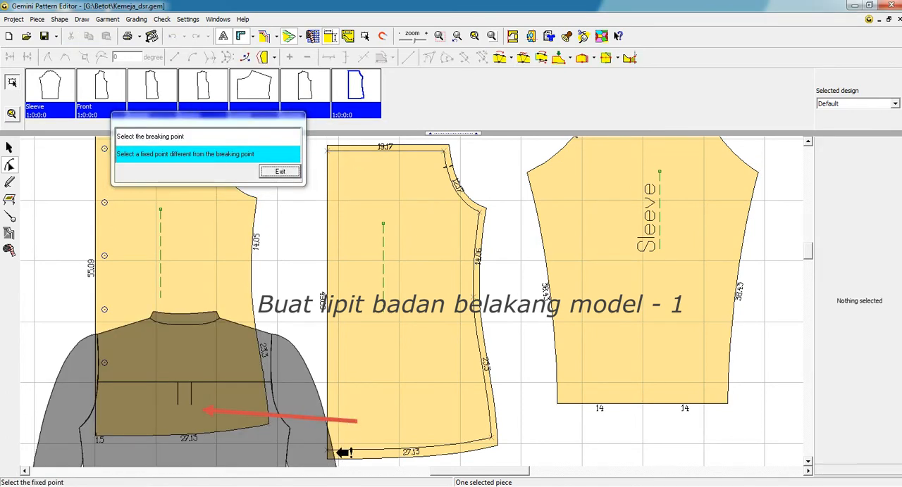
pyautogui.click(328, 450)
pyautogui.click(235, 171)
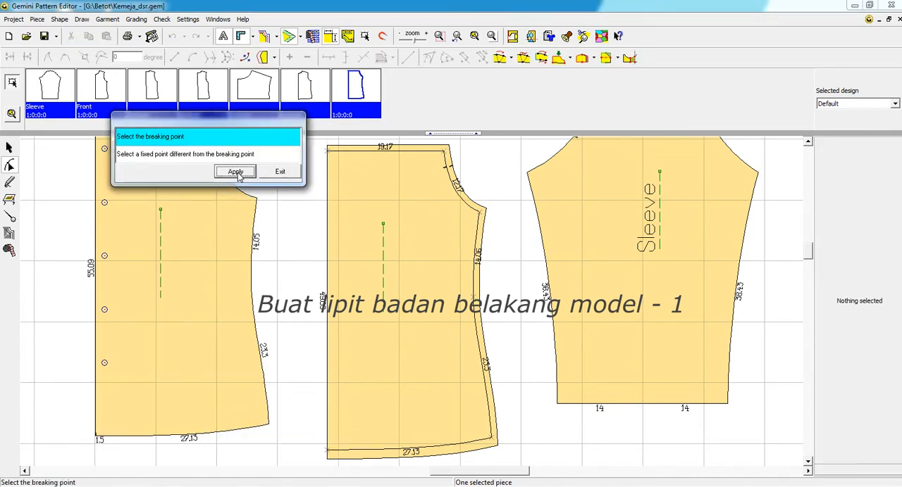
# Step: Apply the bulge with an unprocessed contour and a distance of 3 cm
pyautogui.click(379, 205)
pyautogui.moveTo(451, 175); pyautogui.dragTo(610, 179)
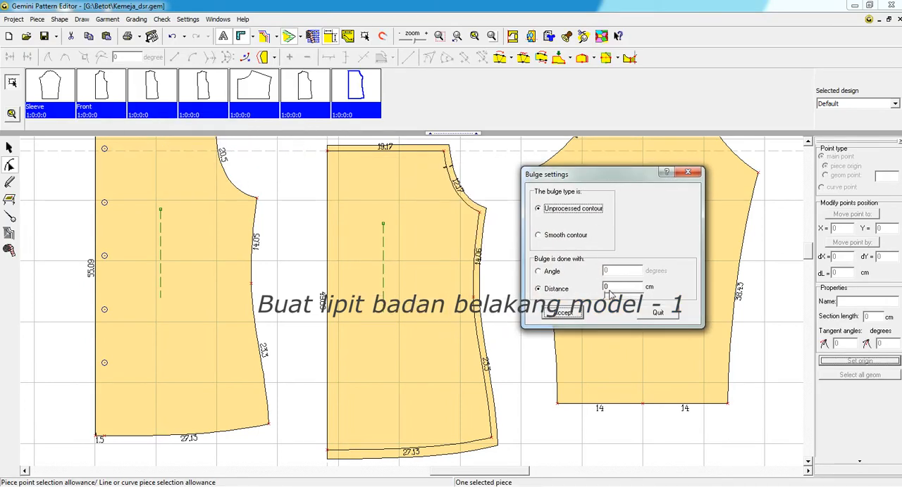
pyautogui.doubleClick(613, 286)
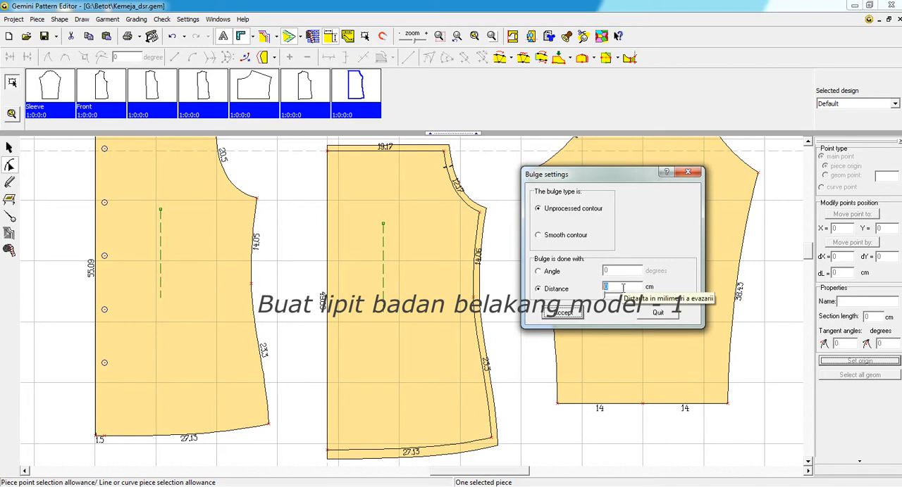
pyautogui.write('3')
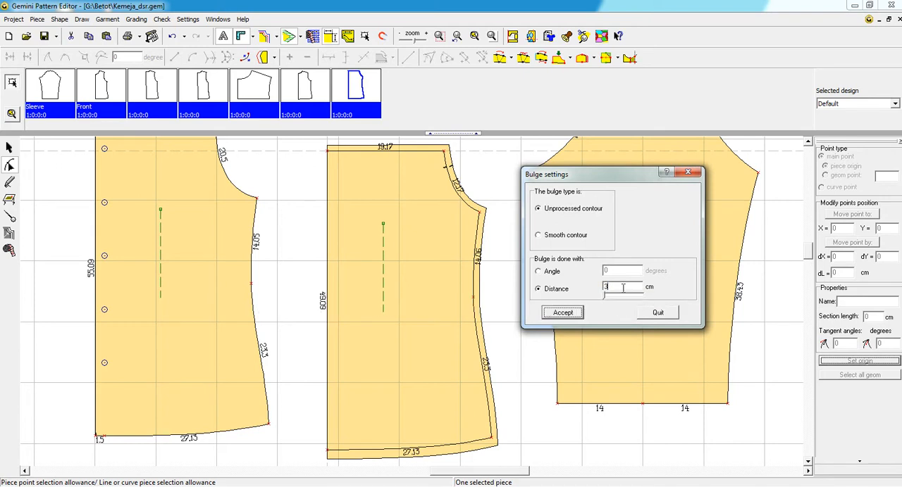
pyautogui.click(562, 313)
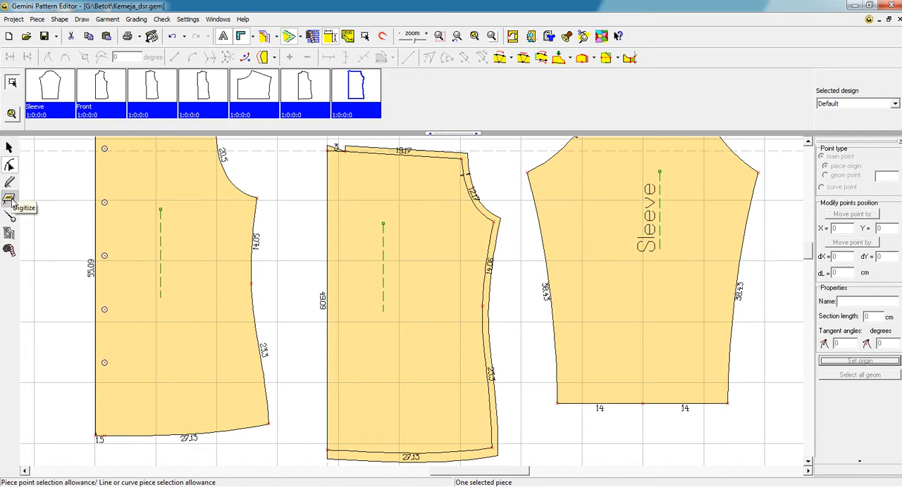
# Step: Convert the lower back's upper edge beyond the 3 cm pleat section into a curve and align the section's two end points horizontally
pyautogui.click(401, 160)
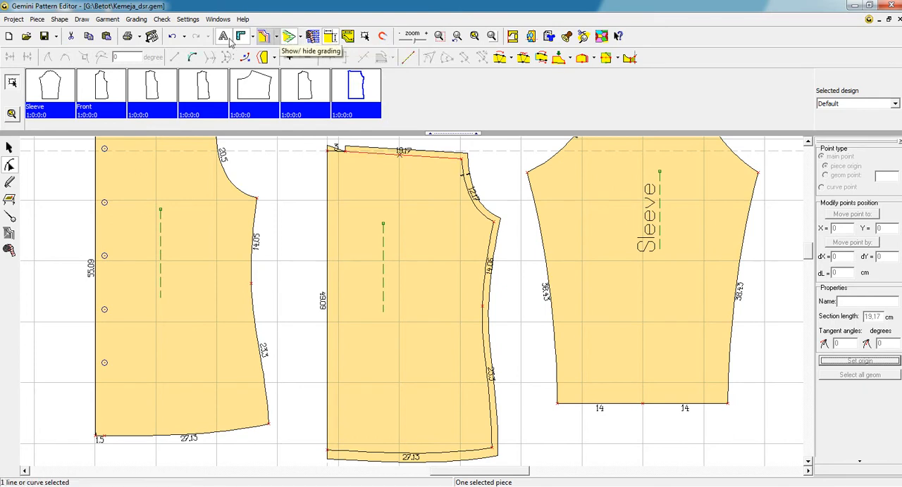
pyautogui.click(192, 61)
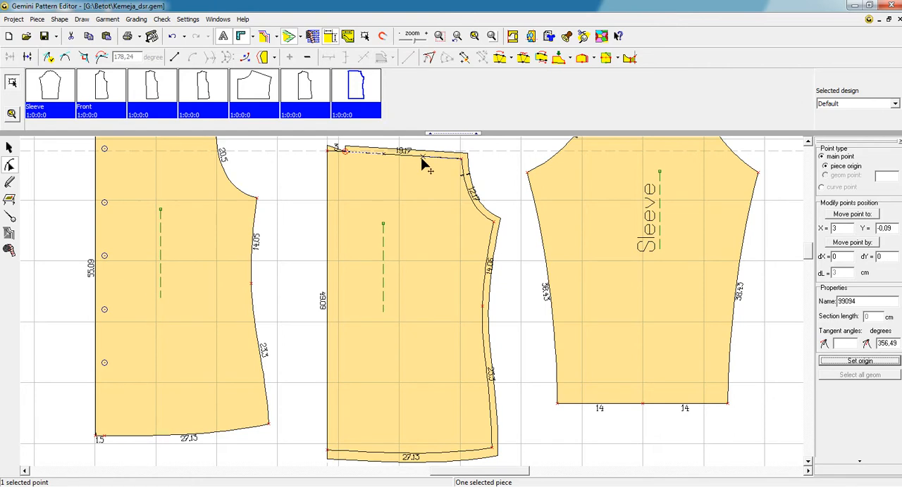
pyautogui.click(334, 158)
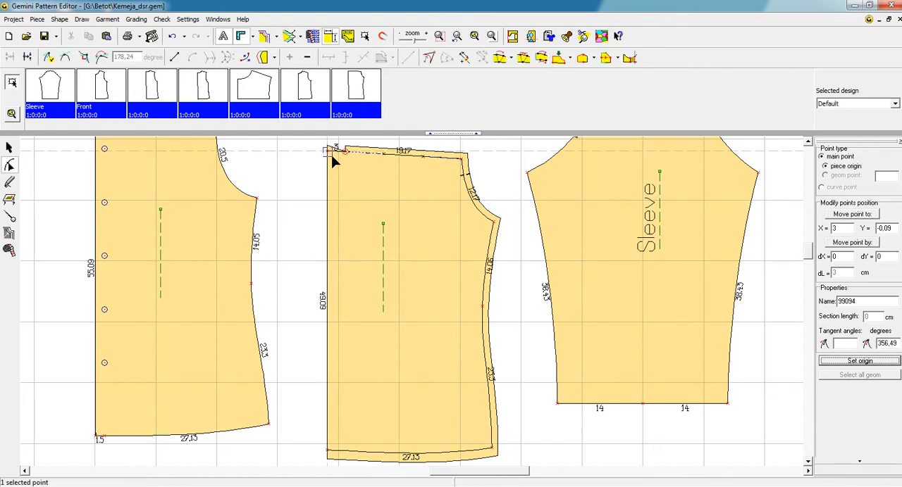
pyautogui.keyDown('shift'); pyautogui.moveTo(323, 147); pyautogui.dragTo(332, 156); pyautogui.keyUp('shift')
pyautogui.click(328, 57)
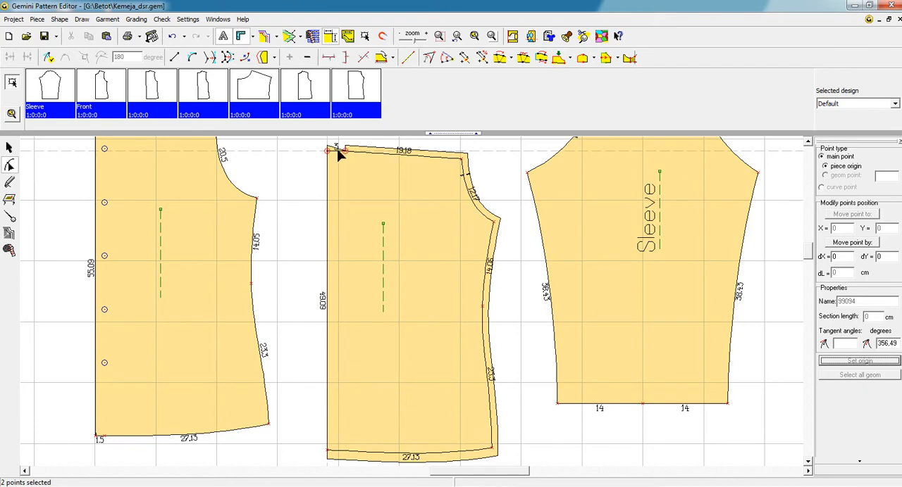
# Step: Smooth the point where the 3 cm pleat section meets the curved upper edge of the lower back
pyautogui.click(339, 150)
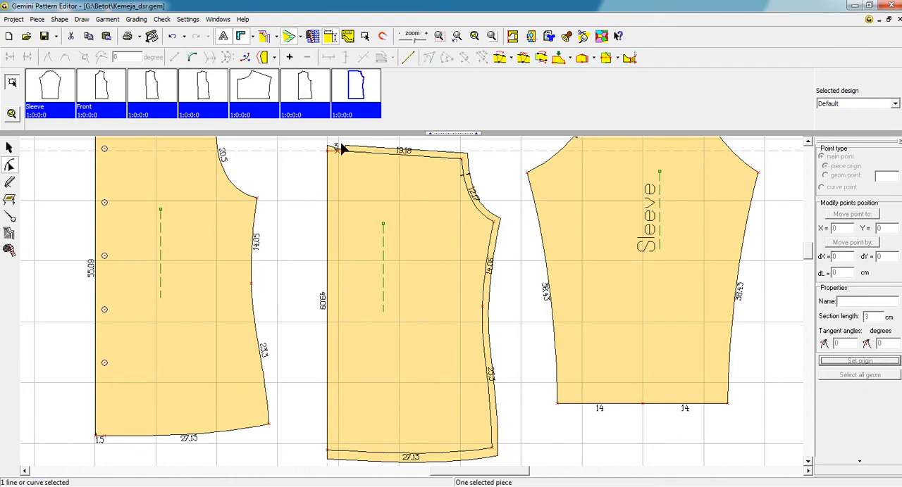
pyautogui.click(344, 151)
pyautogui.click(64, 57)
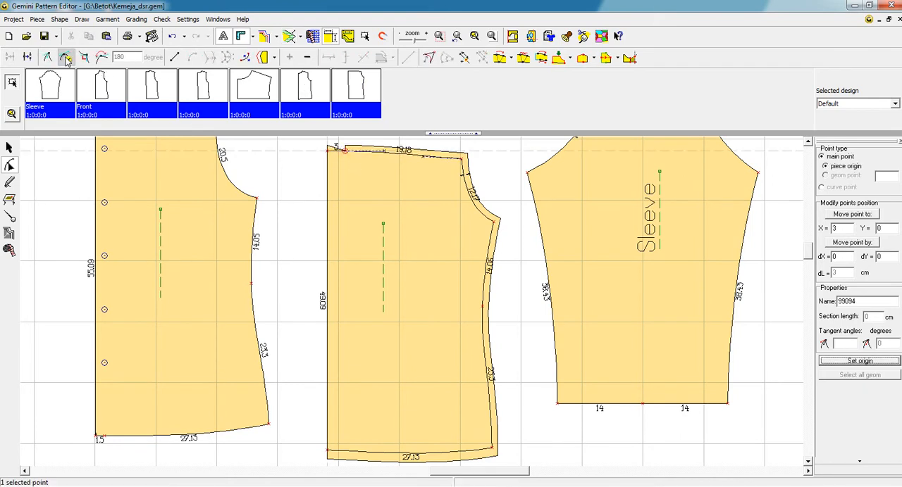
pyautogui.scroll(3, 413, 304)
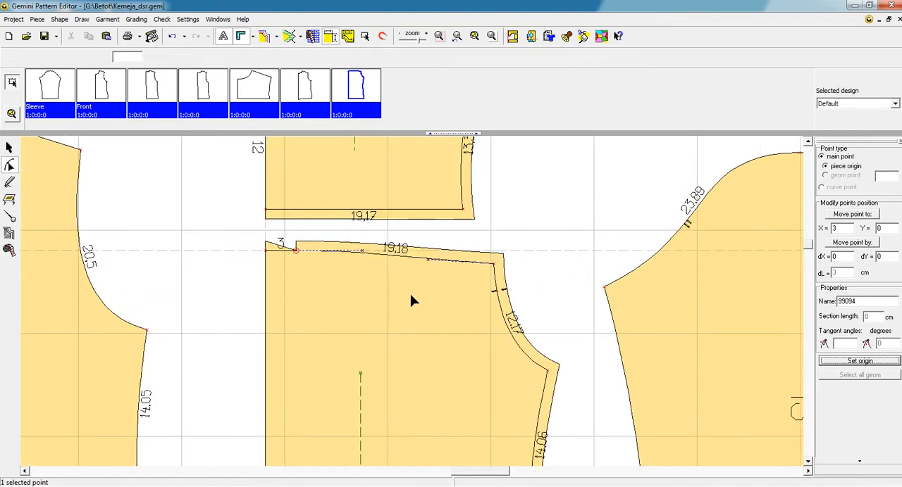
# Step: Give the 3 cm pleat section a fixed seam allowance of 1 cm and add a distance notch at its outer end
pyautogui.click(412, 298)
pyautogui.click(10, 217)
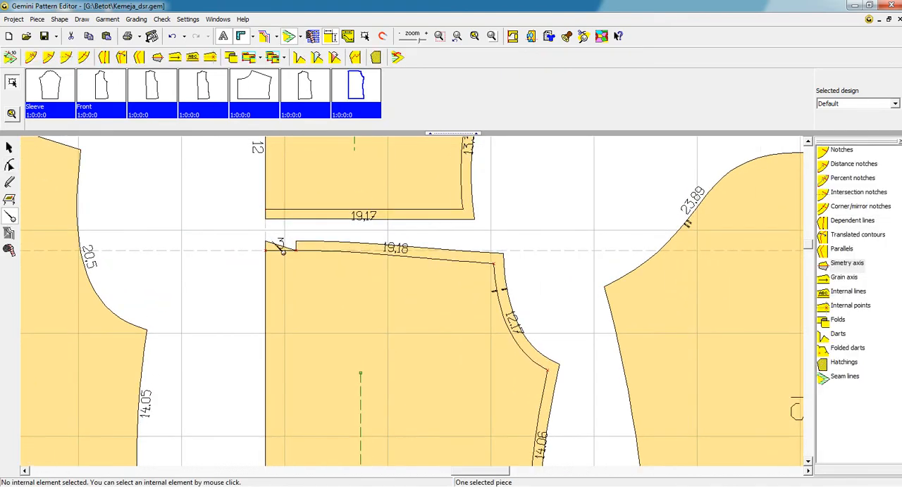
pyautogui.click(10, 58)
pyautogui.click(105, 60)
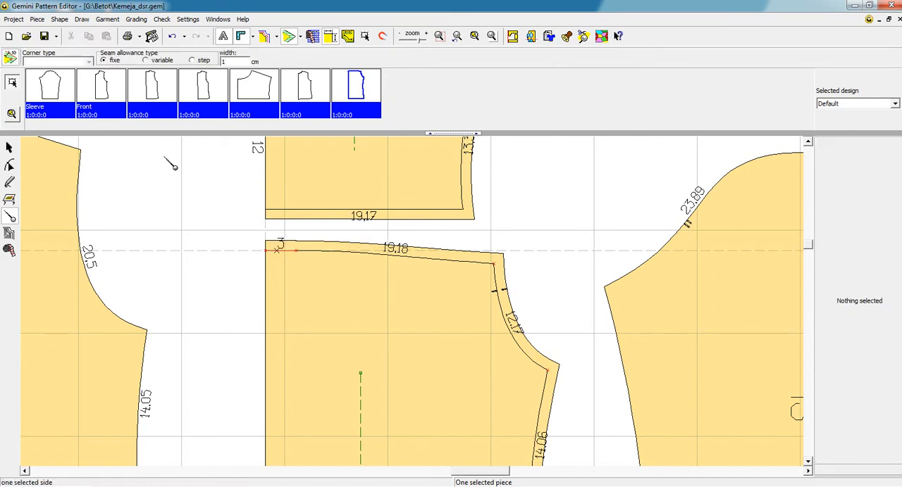
pyautogui.click(11, 59)
pyautogui.click(47, 57)
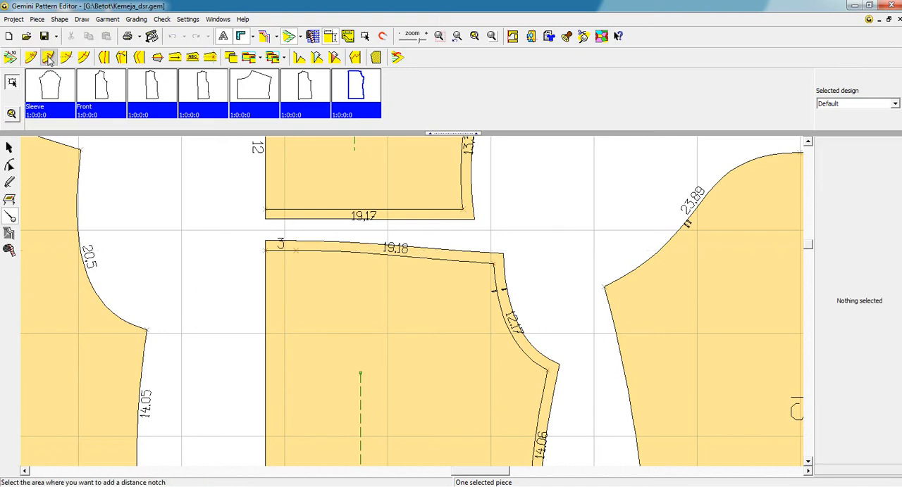
pyautogui.click(296, 248)
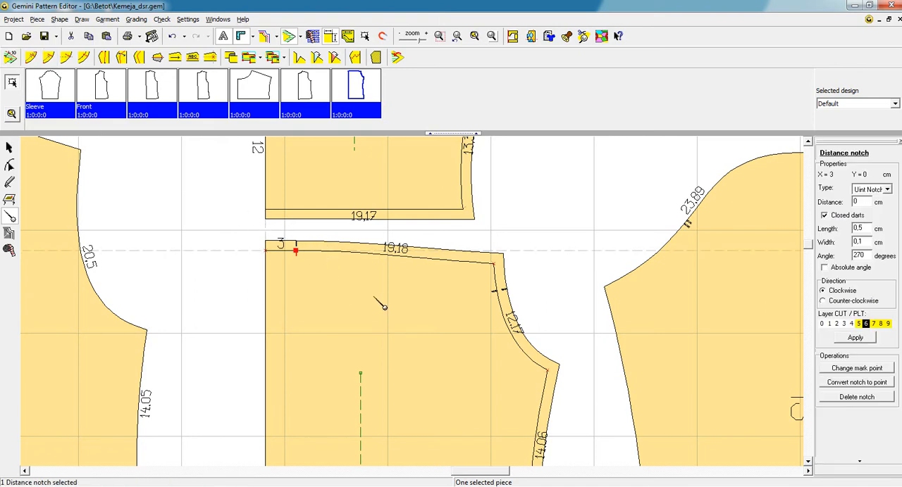
# Step: Hide the seam allowance of the lower back piece and slightly raise its upper edge's curve near the armhole corner
pyautogui.click(9, 165)
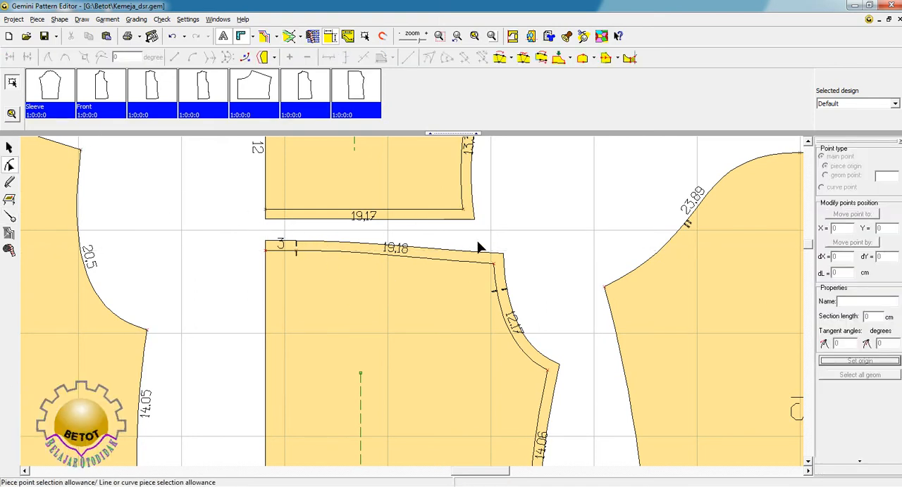
pyautogui.click(489, 261)
pyautogui.click(397, 283)
pyautogui.click(289, 38)
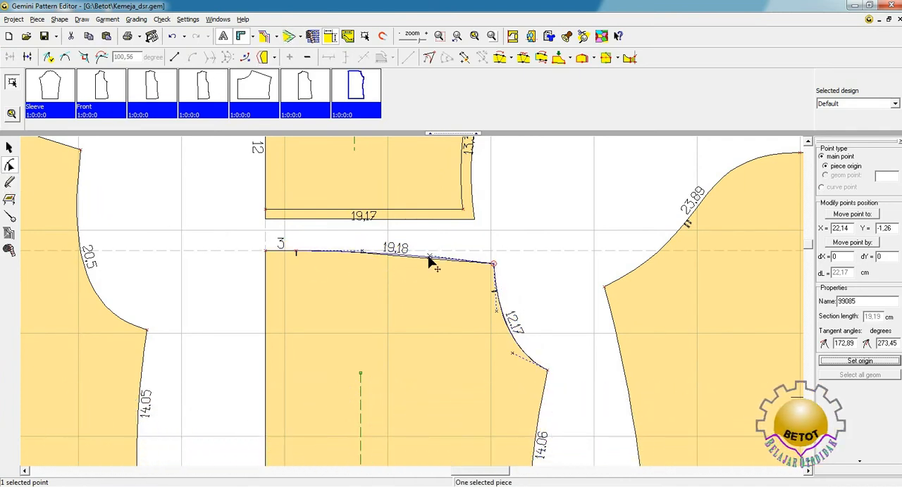
pyautogui.moveTo(428, 257); pyautogui.dragTo(428, 255)
pyautogui.scroll(-2, 409, 324)
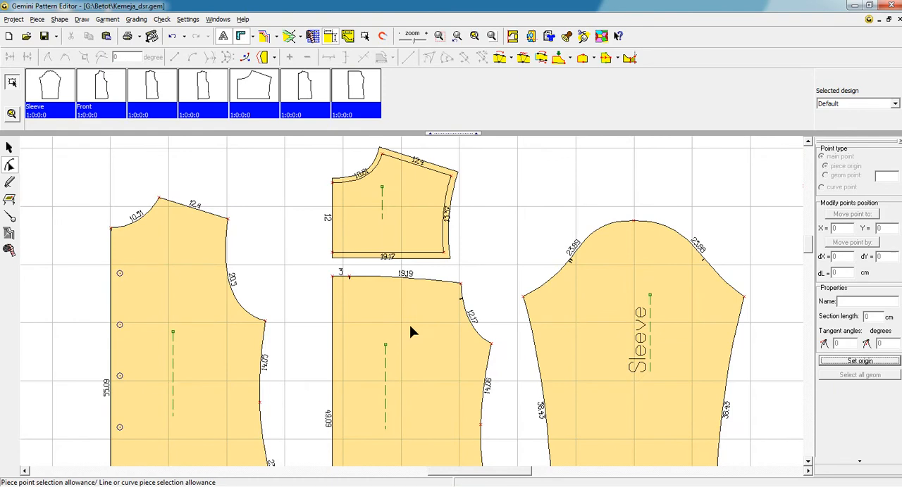
# Step: Make the lower back's hem meet the centre edge at a 90 degree angle
pyautogui.click(9, 148)
pyautogui.click(414, 348)
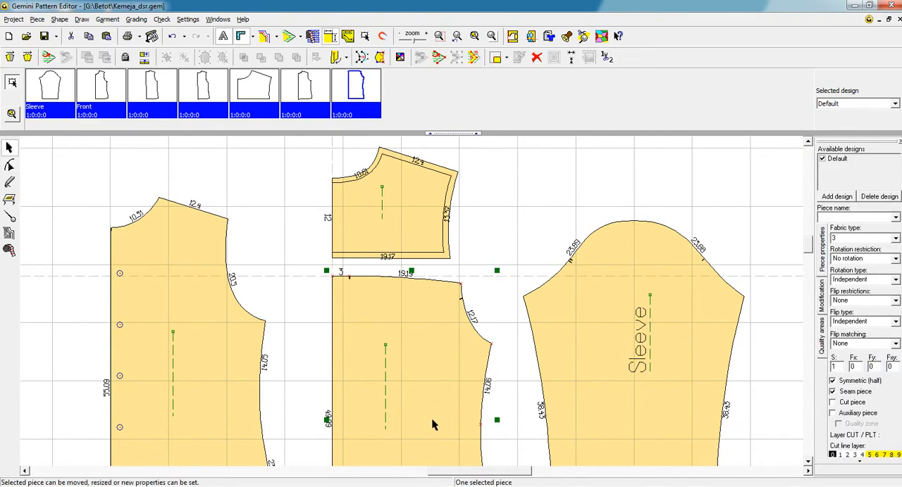
pyautogui.scroll(-2, 426, 377)
pyautogui.scroll(-1, 435, 391)
pyautogui.scroll(1, 447, 419)
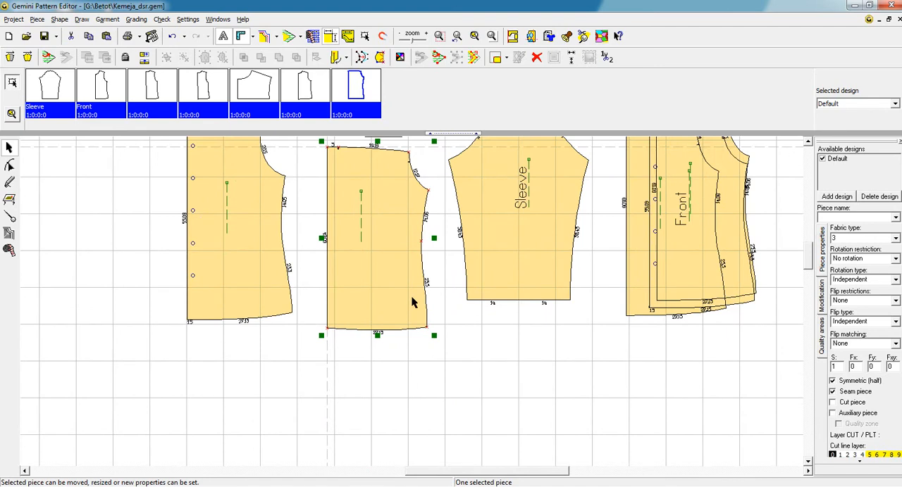
pyautogui.click(9, 165)
pyautogui.click(326, 329)
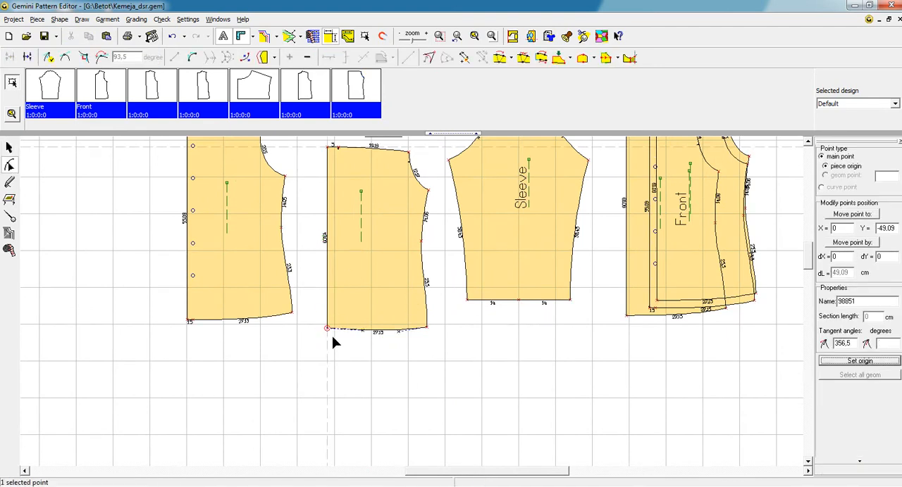
pyautogui.scroll(2, 396, 351)
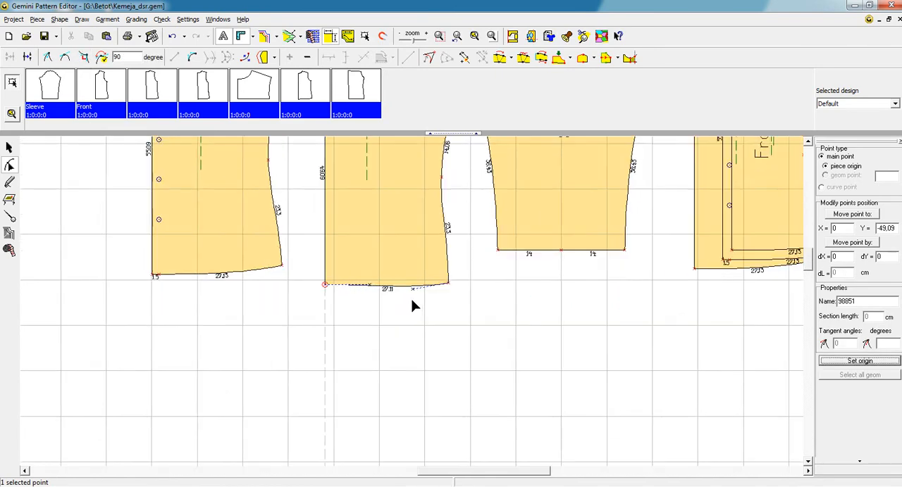
# Step: Flatten the lower back's hem curve near the side seam
pyautogui.click(416, 287)
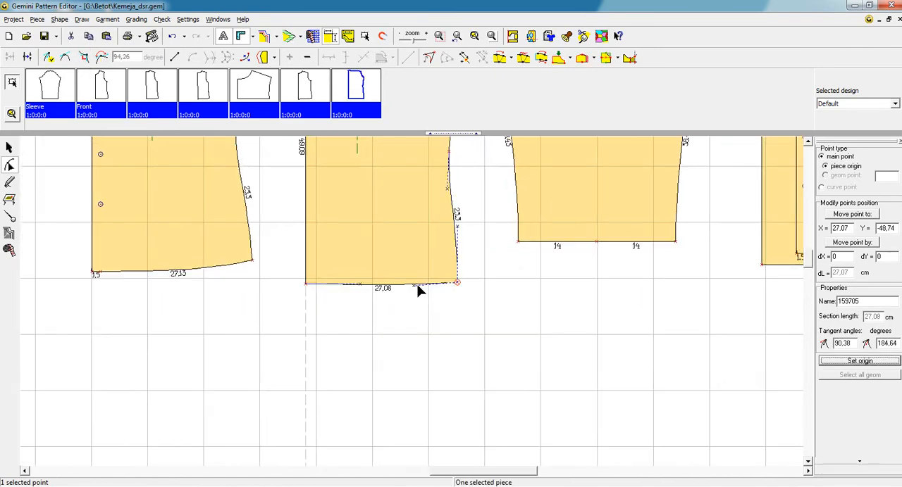
pyautogui.click(409, 306)
pyautogui.scroll(-2, 410, 311)
# Step: Check the lower back's full shape with its mirrored half, hide that half again and reselect the piece
pyautogui.click(9, 148)
pyautogui.click(383, 176)
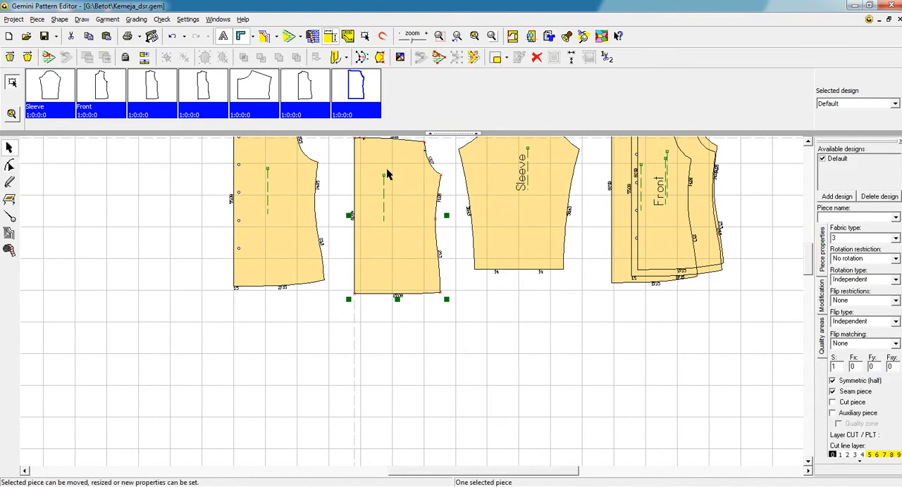
pyautogui.click(10, 57)
pyautogui.click(226, 209)
pyautogui.scroll(-2, 431, 269)
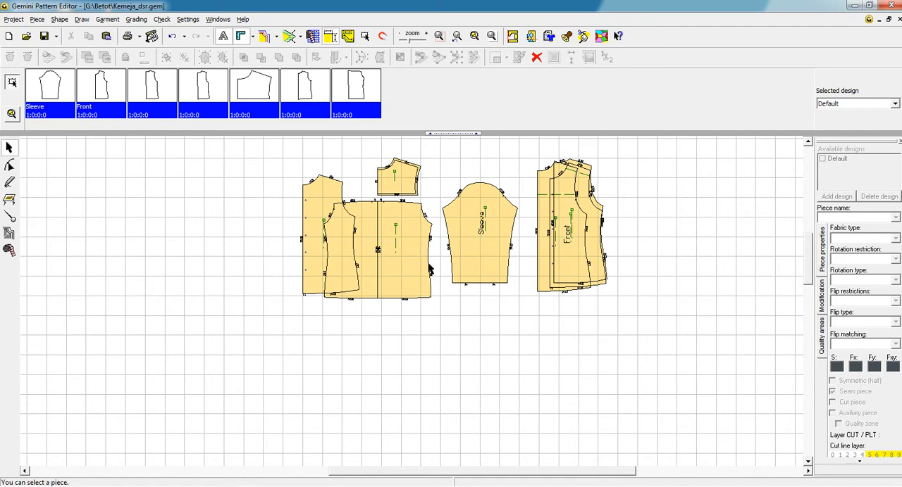
pyautogui.click(416, 256)
pyautogui.scroll(2, 416, 254)
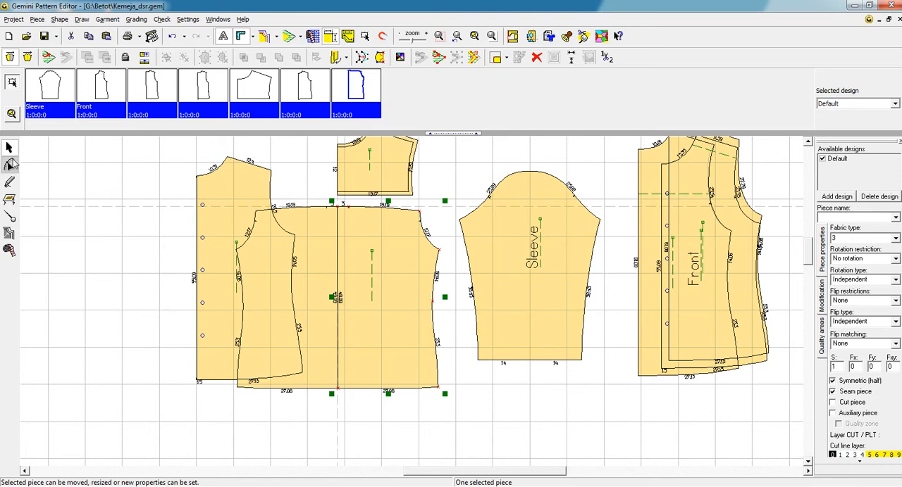
pyautogui.click(423, 274)
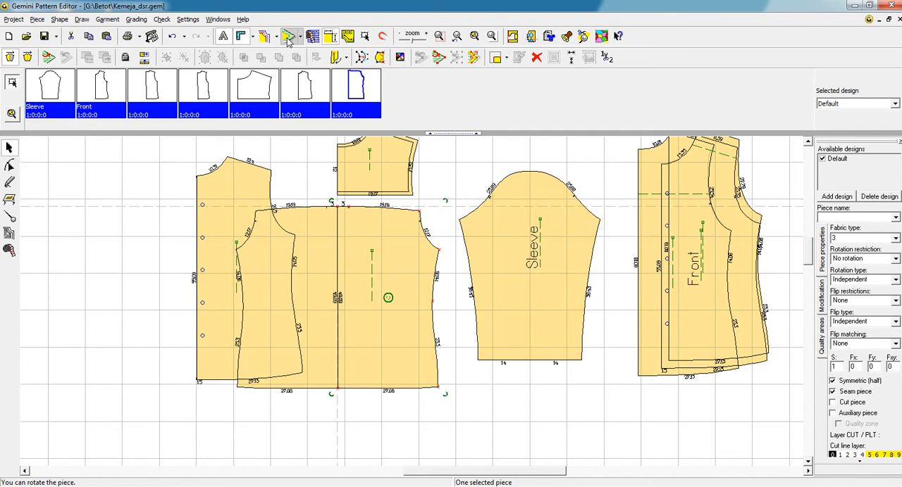
pyautogui.click(9, 57)
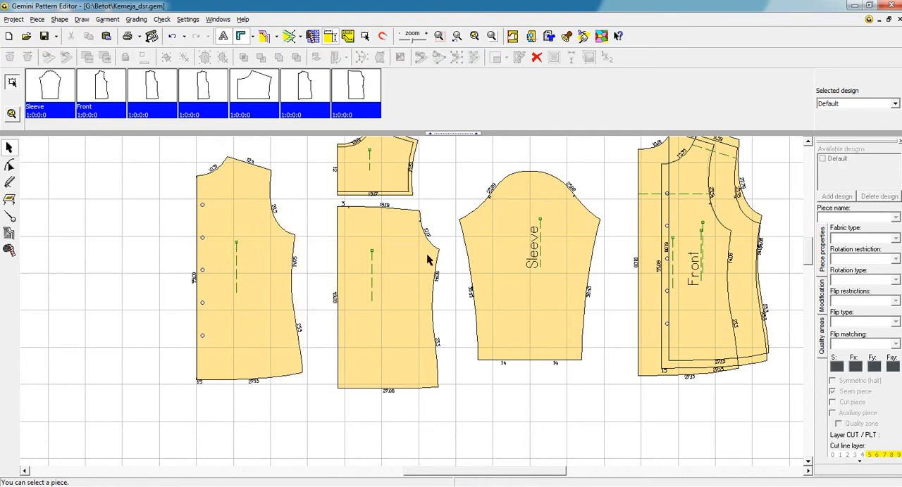
pyautogui.click(398, 260)
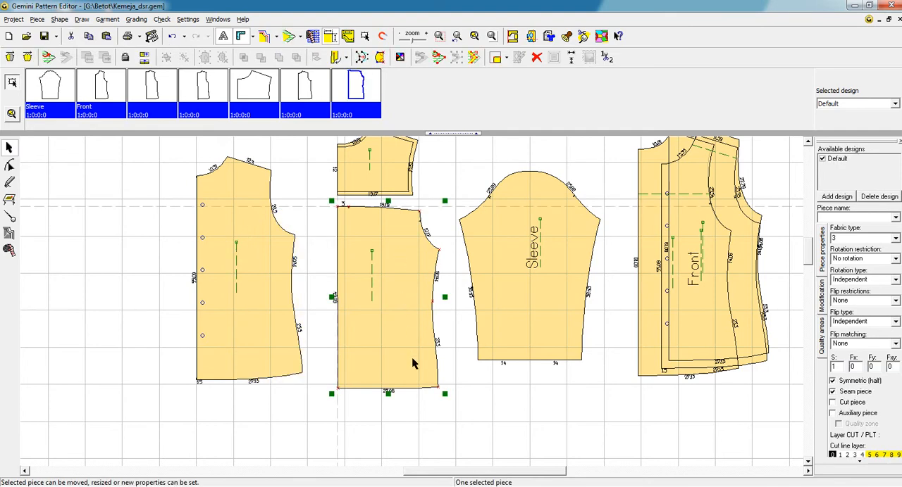
# Step: Undo the pleat and shaping edits on the lower back piece, back to its original shape without the pleat extension
pyautogui.hotkey('ctrl', 'z')
pyautogui.hotkey('ctrl', 'z')
pyautogui.hotkey('ctrl', 'z')
pyautogui.hotkey('ctrl', 'z')
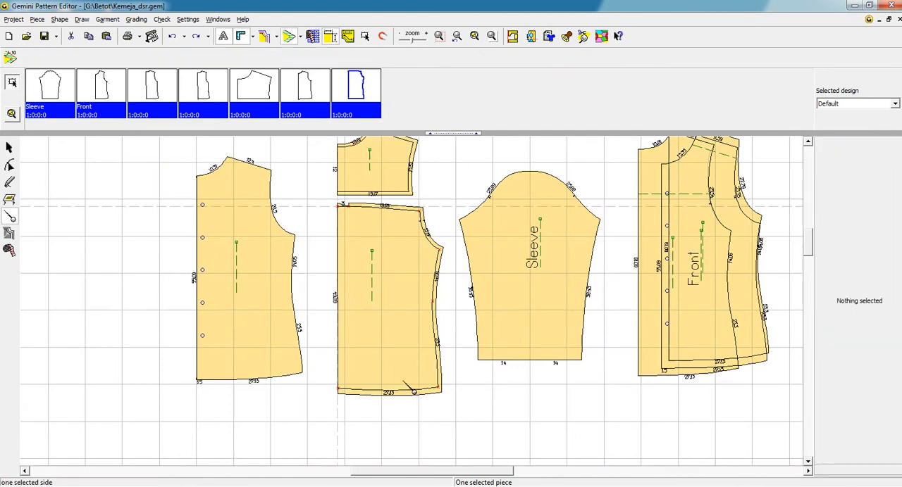
pyautogui.hotkey('ctrl', 'z')
pyautogui.hotkey('ctrl', 'z')
pyautogui.hotkey('ctrl', 'z')
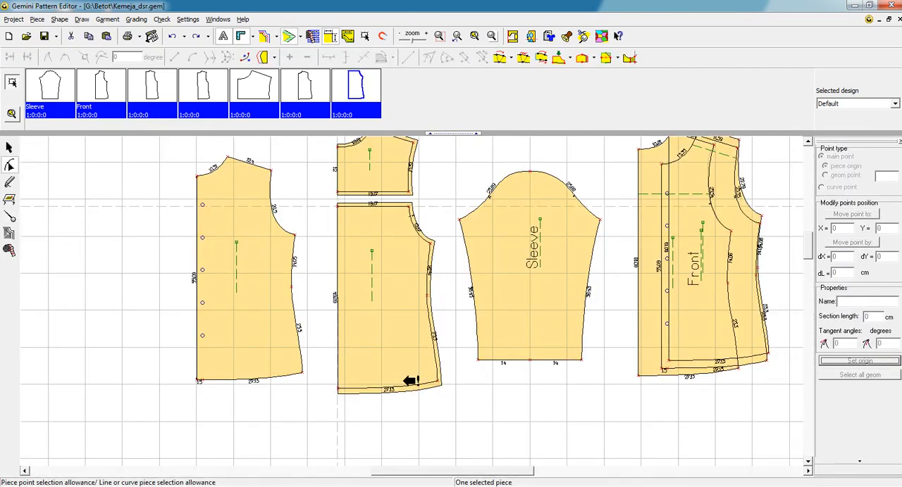
pyautogui.click(9, 147)
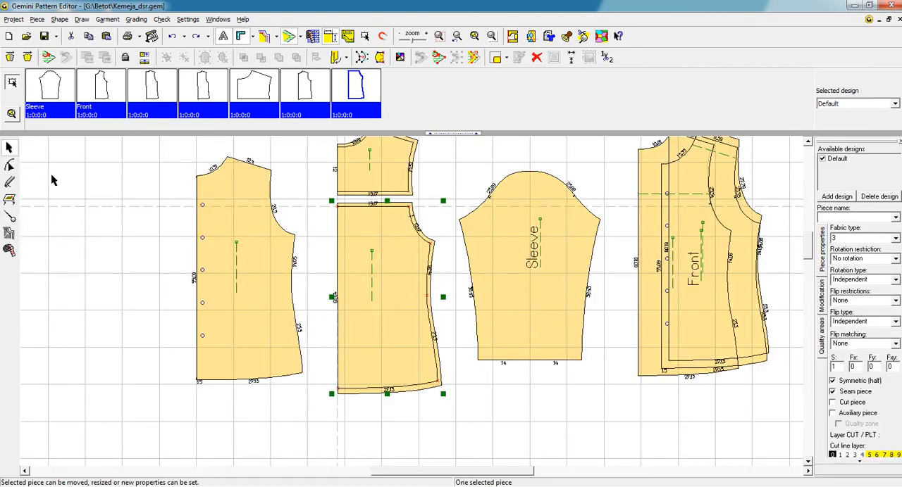
# Step: Paste the copied pleated lower back, place it on the far side of the placket front and name it Back _1
pyautogui.hotkey('ctrl', 'v')
pyautogui.click(453, 332)
pyautogui.moveTo(439, 276); pyautogui.dragTo(178, 250)
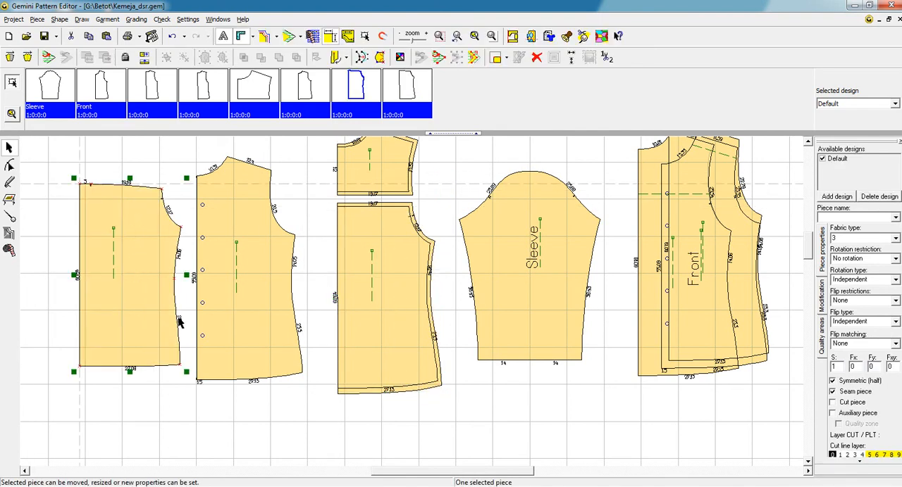
pyautogui.click(136, 266)
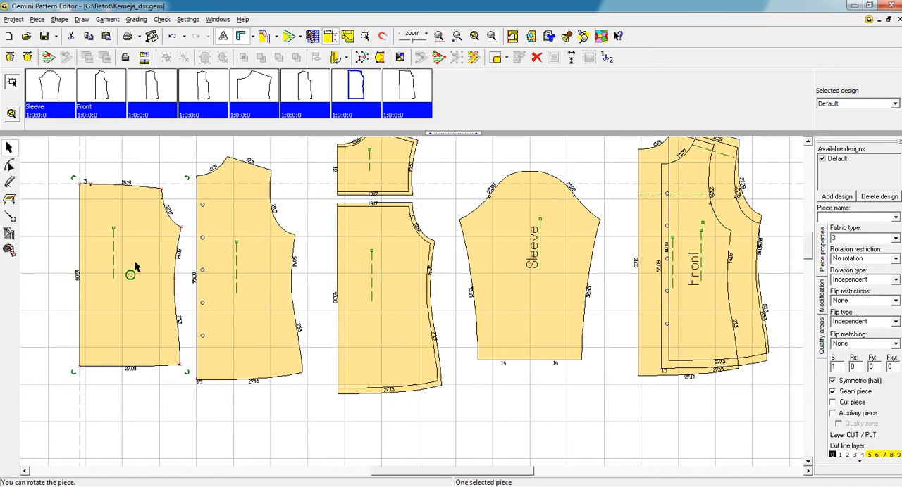
pyautogui.click(836, 217)
pyautogui.write('Back_1')
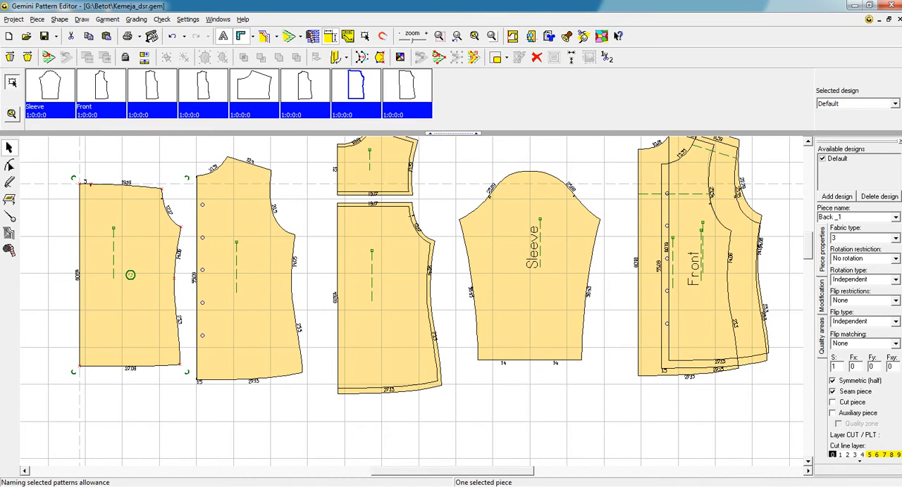
pyautogui.press('Return')
# Step: Extend the original lower back's centre edge outward by 3 cm for the second pleat version
pyautogui.click(426, 275)
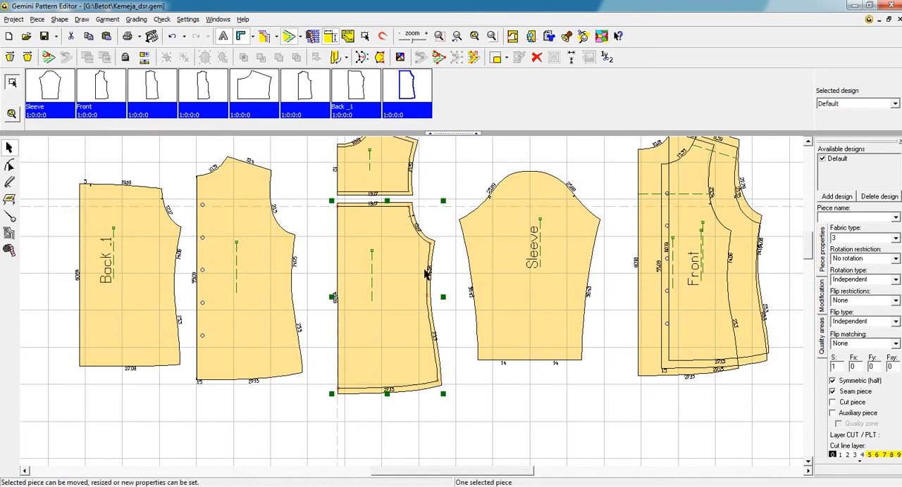
pyautogui.click(9, 164)
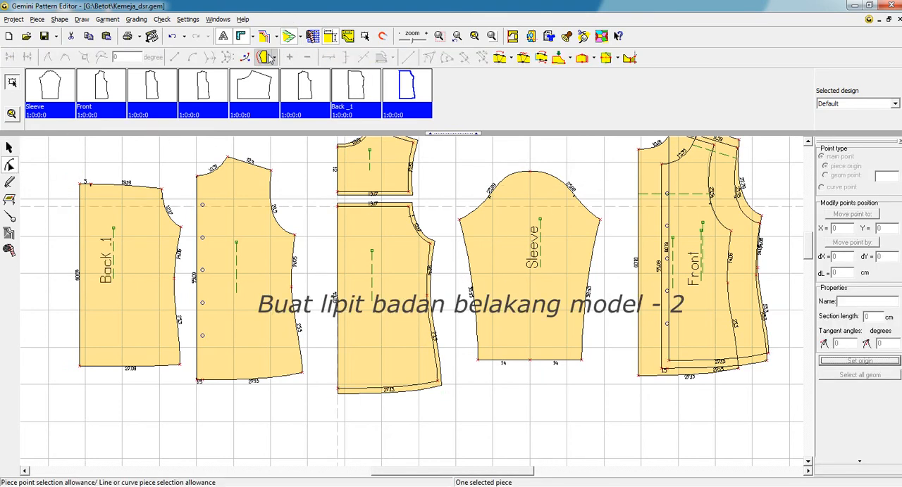
pyautogui.click(263, 57)
pyautogui.click(339, 233)
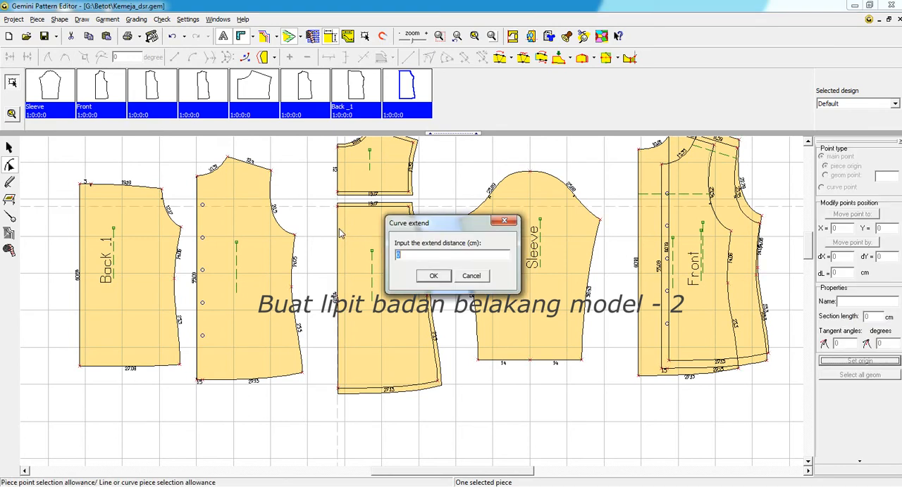
pyautogui.click(434, 276)
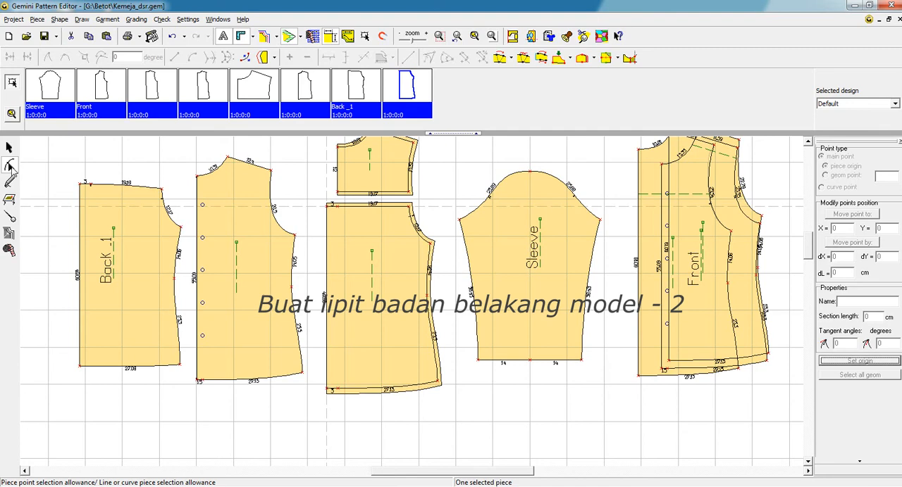
# Step: Add a distance notch on the lower back's upper edge at the pleat extension and select the piece
pyautogui.click(10, 217)
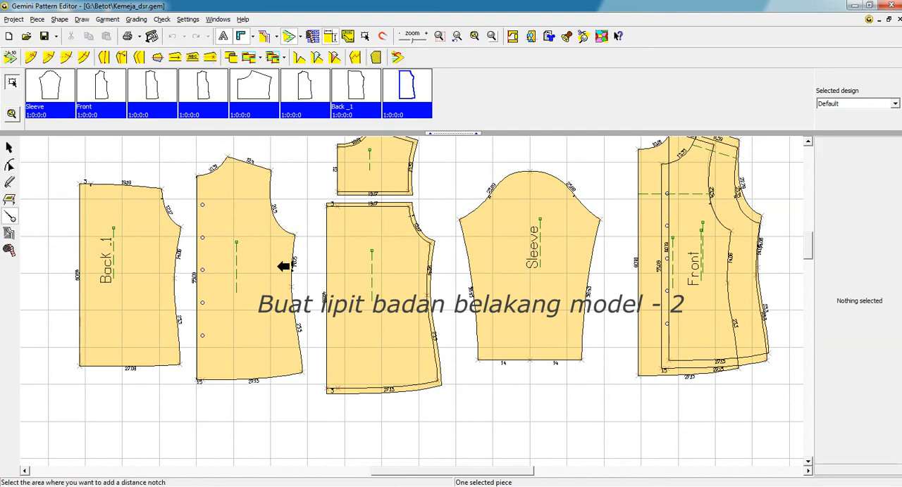
pyautogui.click(334, 205)
pyautogui.click(10, 147)
pyautogui.click(325, 234)
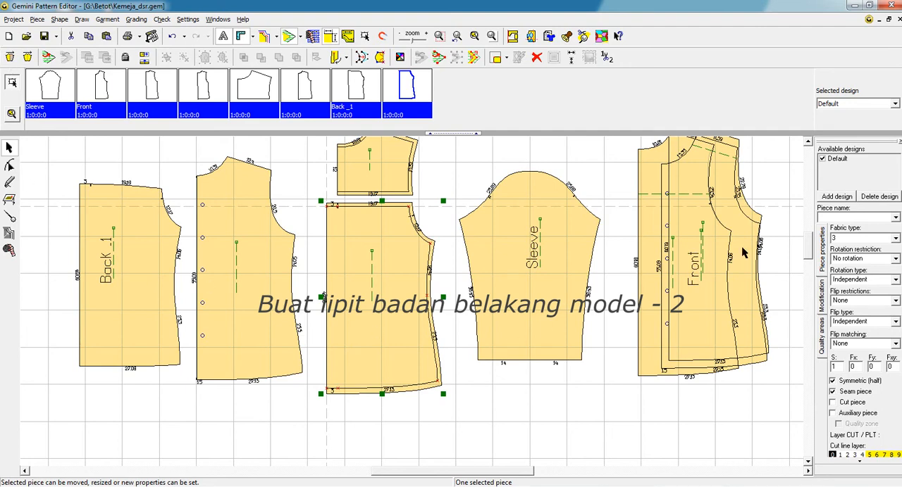
# Step: Stack the three basic front and back pieces beyond the sleeve, aligned at the armhole's side point, and set them as auxiliary pieces
pyautogui.scroll(-1, 605, 302)
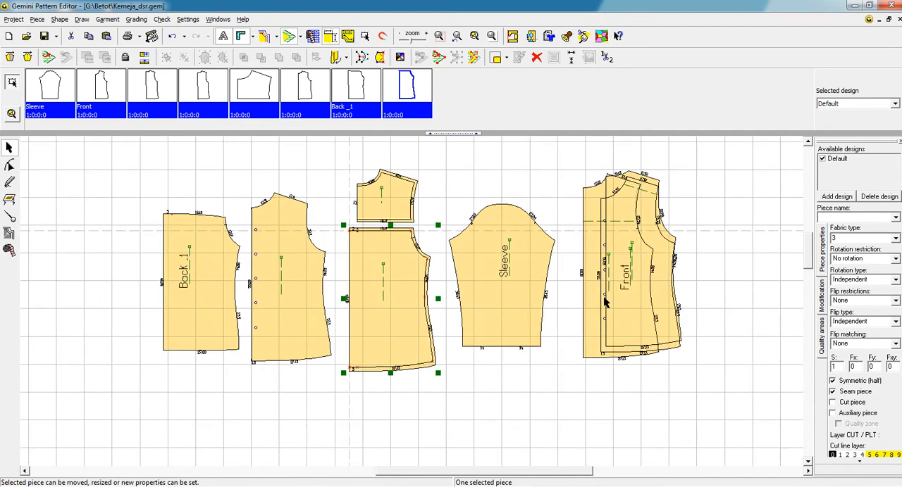
pyautogui.moveTo(591, 283); pyautogui.dragTo(697, 316)
pyautogui.moveTo(650, 280); pyautogui.dragTo(613, 301)
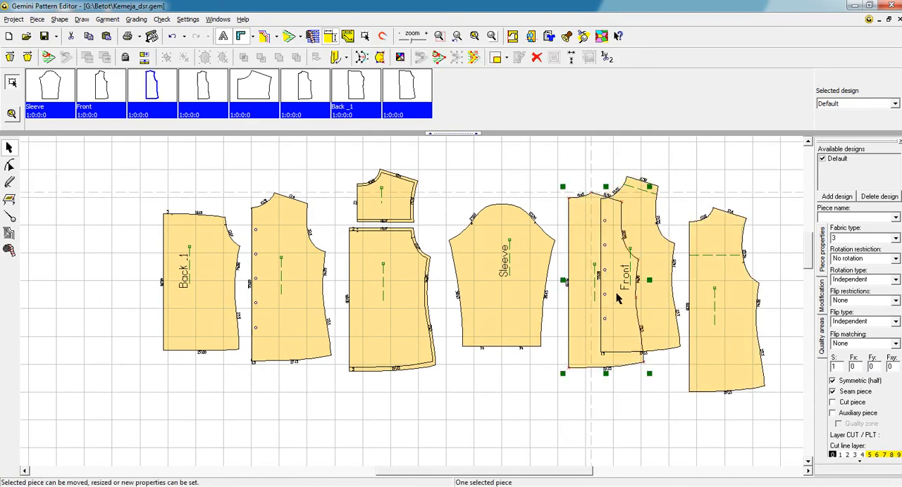
pyautogui.moveTo(630, 262); pyautogui.dragTo(751, 285)
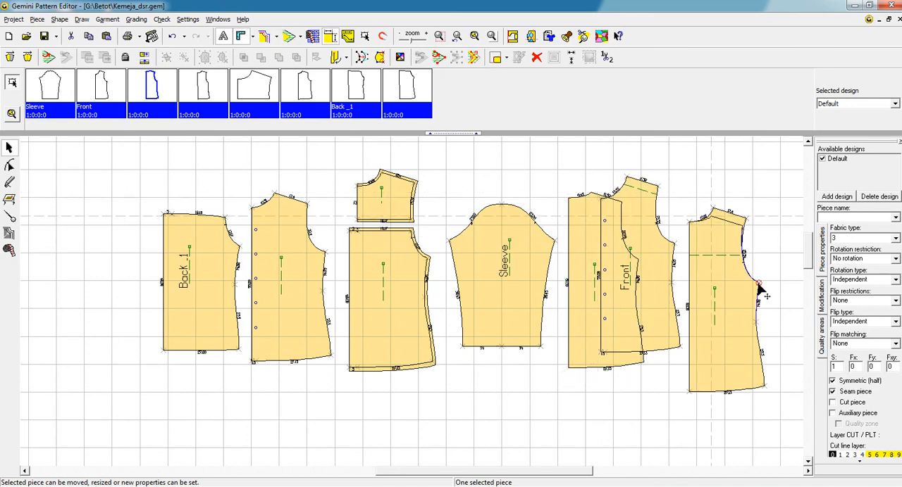
pyautogui.moveTo(629, 266); pyautogui.dragTo(749, 285)
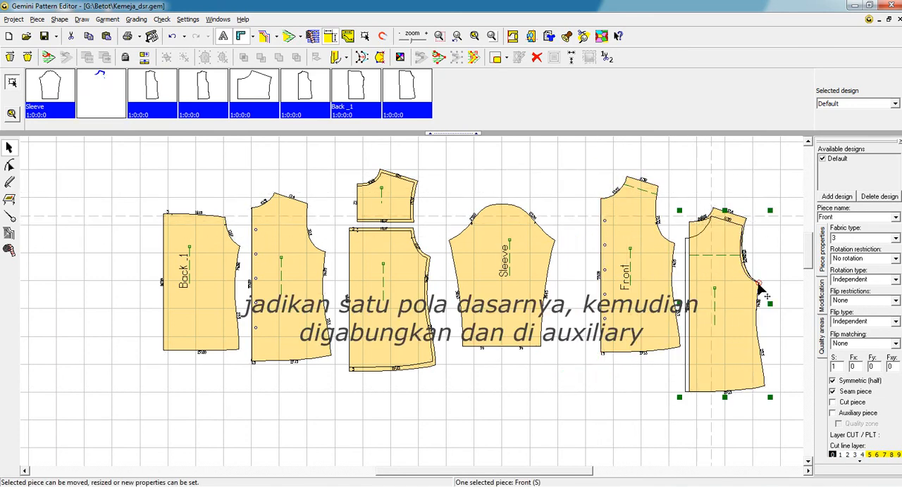
pyautogui.moveTo(662, 190); pyautogui.dragTo(774, 414)
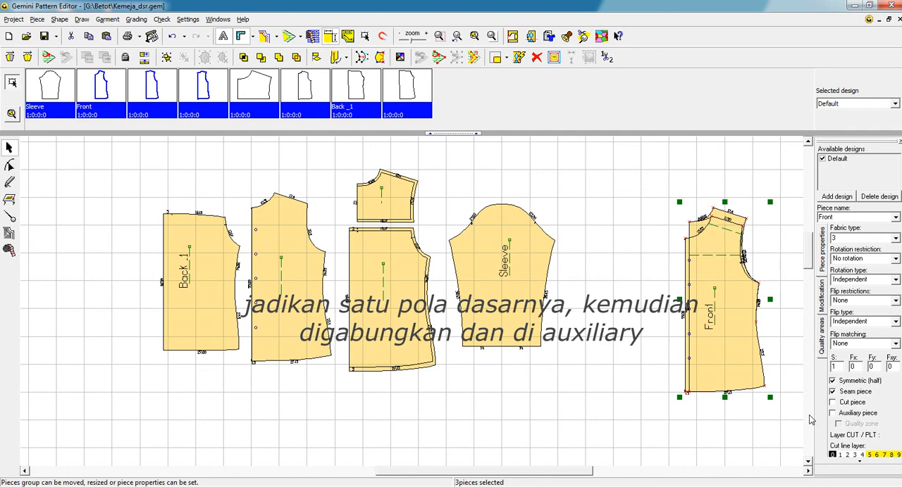
pyautogui.click(833, 414)
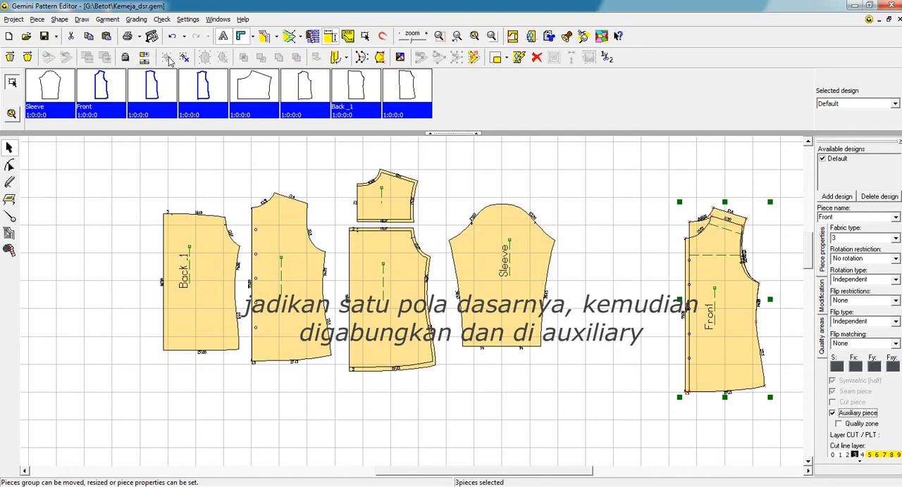
# Step: Unfold the symmetric halves of the yoke, the lower back and Back _1 so they show full shapes
pyautogui.click(491, 36)
pyautogui.scroll(-3, 247, 287)
pyautogui.moveTo(306, 221); pyautogui.dragTo(395, 387)
pyautogui.click(9, 60)
pyautogui.moveTo(156, 239); pyautogui.dragTo(235, 384)
pyautogui.click(26, 58)
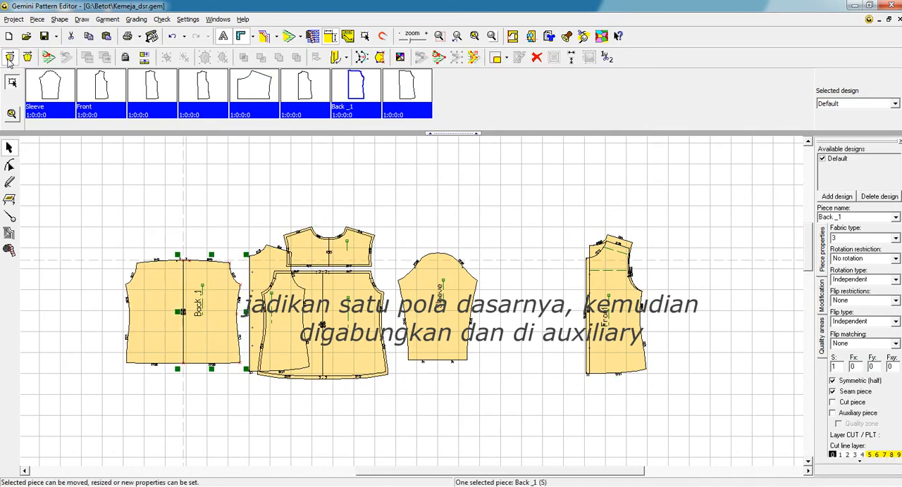
# Step: Move the sleeve onto the auxiliary stack and spread Back _1 and the placket front apart, level with the lower back
pyautogui.moveTo(434, 329); pyautogui.dragTo(592, 344)
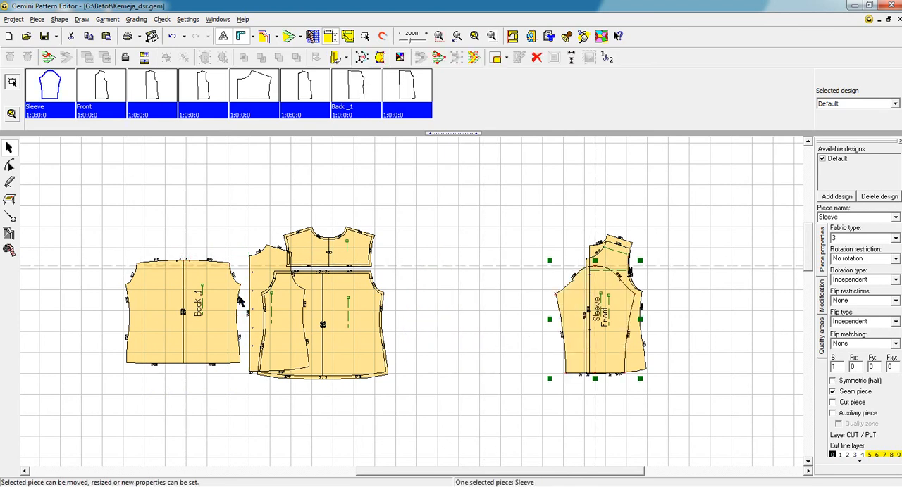
pyautogui.moveTo(198, 296); pyautogui.dragTo(133, 290)
pyautogui.moveTo(260, 281); pyautogui.dragTo(202, 281)
pyautogui.moveTo(159, 305); pyautogui.dragTo(159, 322)
# Step: Show the seam allowance on all the shirt pieces, check the back and front pieces, and clear the selection
pyautogui.hotkey('ctrl', 'a')
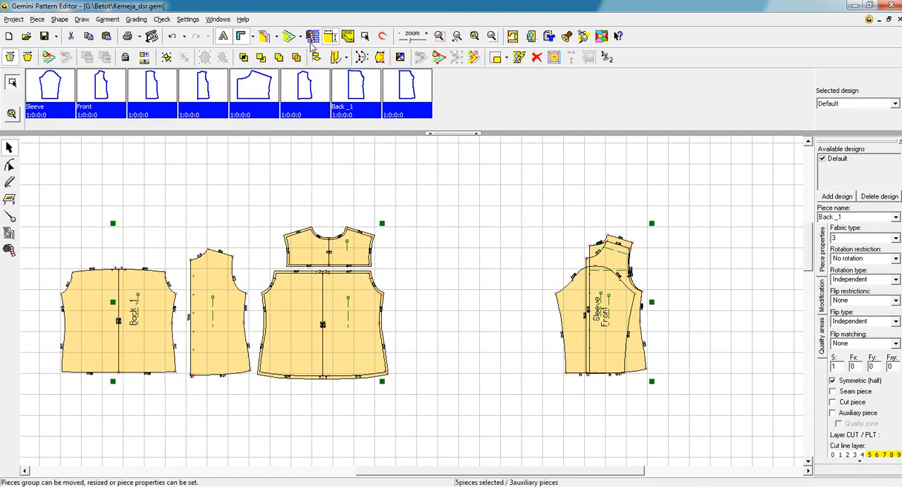
pyautogui.click(491, 36)
pyautogui.click(439, 36)
pyautogui.moveTo(35, 192); pyautogui.dragTo(463, 422)
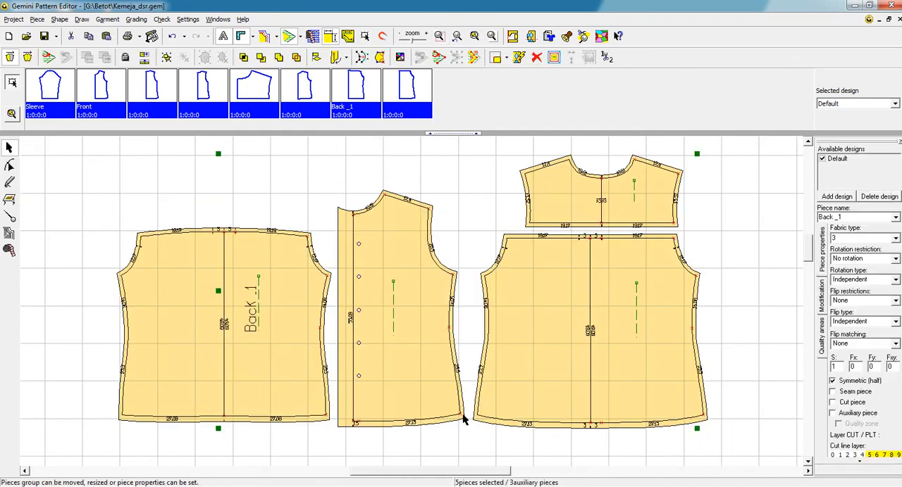
pyautogui.click(766, 352)
# Step: Name the lower back piece beneath the yoke Back_2
pyautogui.click(654, 362)
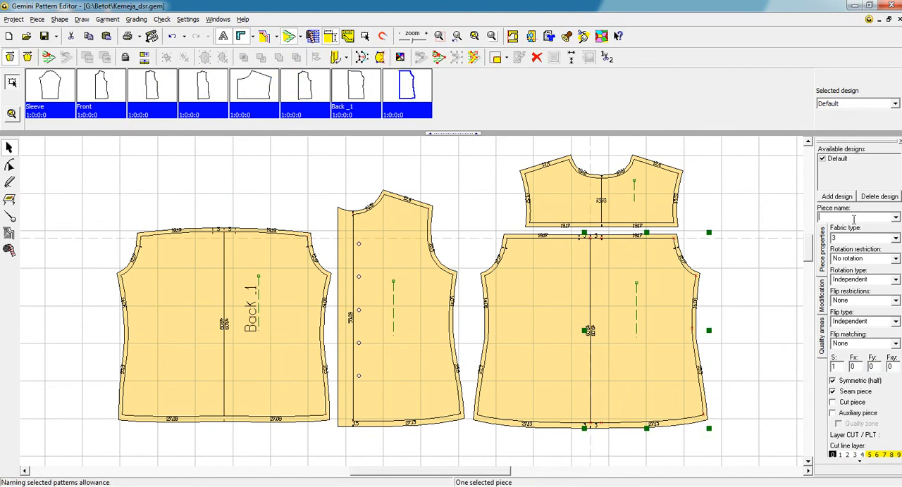
pyautogui.click(853, 220)
pyautogui.write('Back_2')
pyautogui.press('Return')
# Step: Name the button placket piece Front
pyautogui.click(423, 332)
pyautogui.click(835, 221)
pyautogui.write('Front')
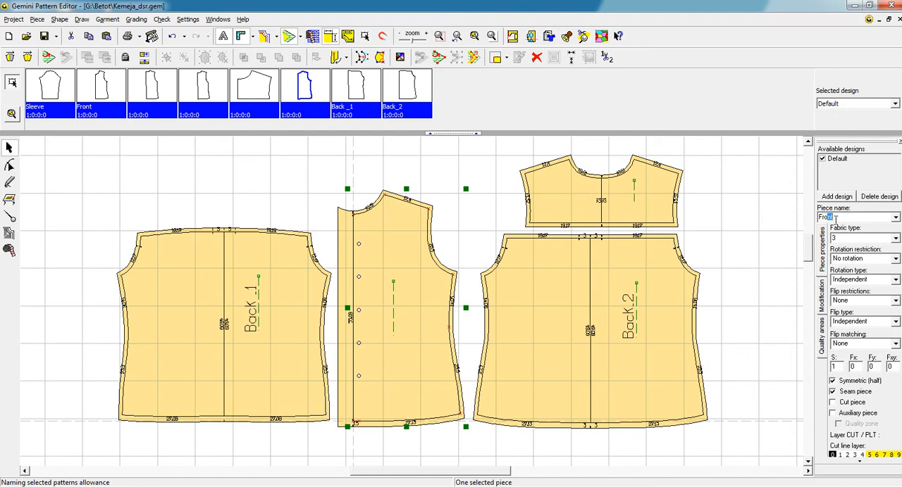
pyautogui.press('Return')
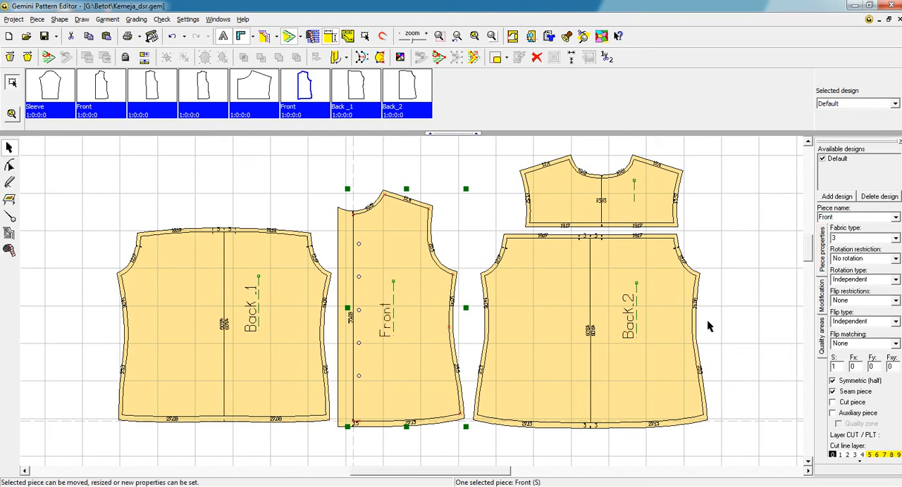